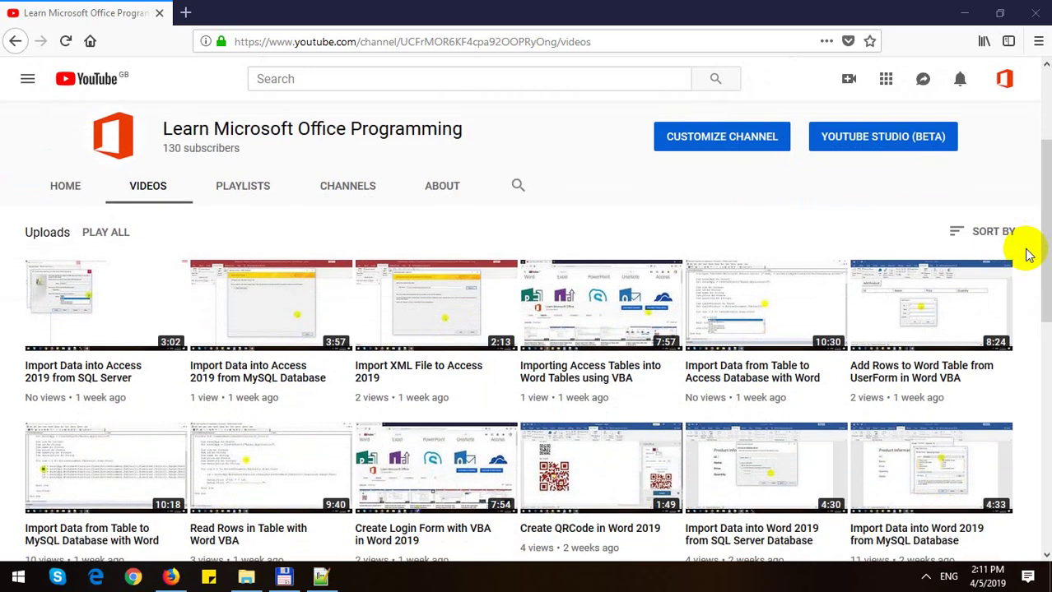
Step: Launch Excel from the Start menu and create a new blank workbook
{"action": "scroll", "coordinate": [1026, 251], "scroll_direction": "down", "scroll_amount": 5}
{"action": "scroll", "coordinate": [1029, 254], "scroll_direction": "down", "scroll_amount": 5}
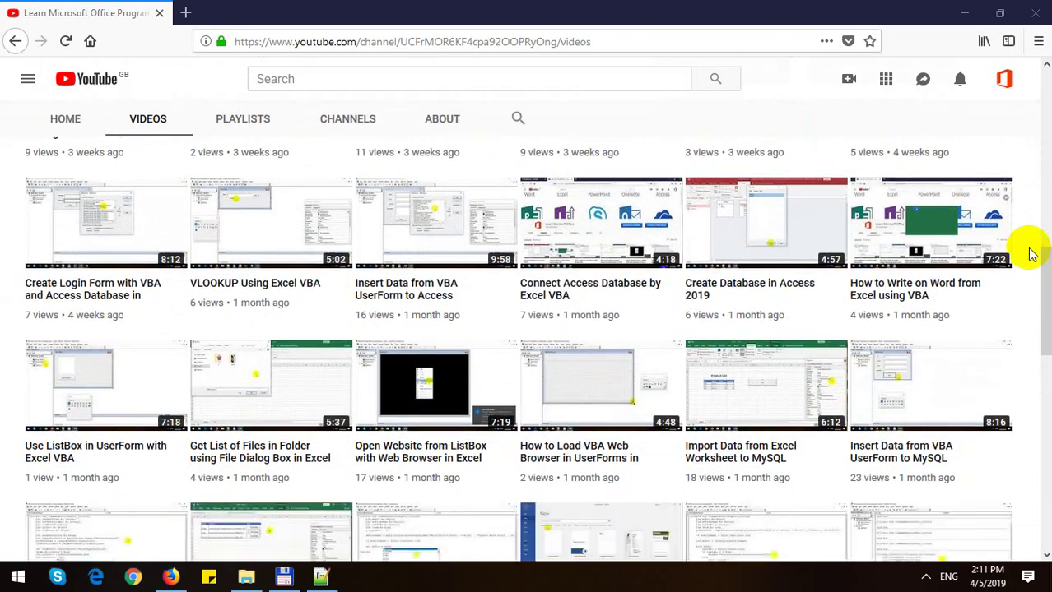
{"action": "scroll", "coordinate": [1031, 254], "scroll_direction": "down", "scroll_amount": 4}
{"action": "scroll", "coordinate": [1031, 253], "scroll_direction": "down", "scroll_amount": 3}
{"action": "scroll", "coordinate": [1031, 253], "scroll_direction": "down", "scroll_amount": 3}
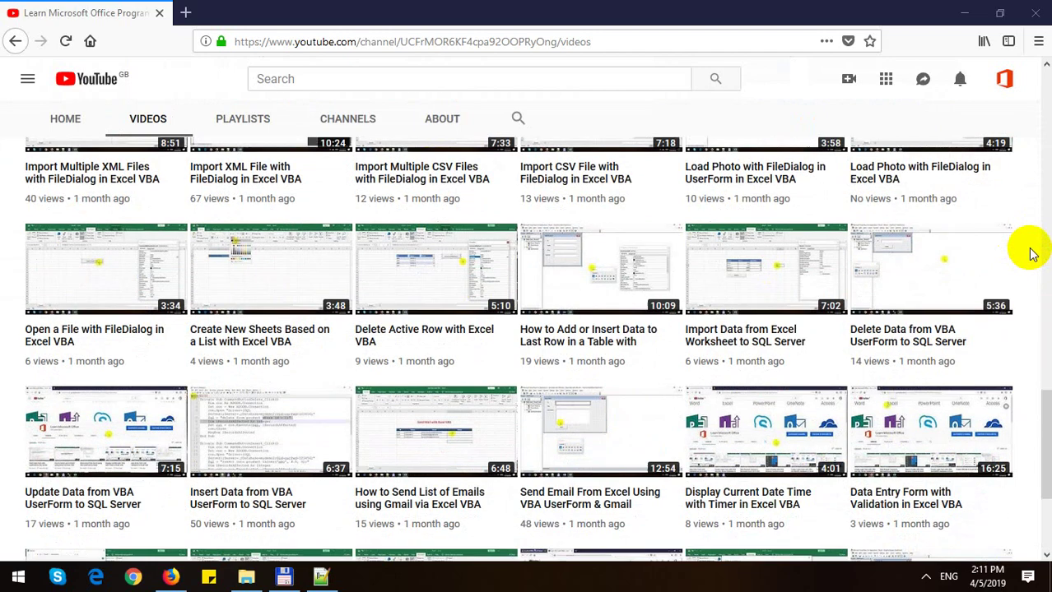
{"action": "scroll", "coordinate": [1031, 254], "scroll_direction": "down", "scroll_amount": 2}
{"action": "scroll", "coordinate": [1031, 253], "scroll_direction": "down", "scroll_amount": 2}
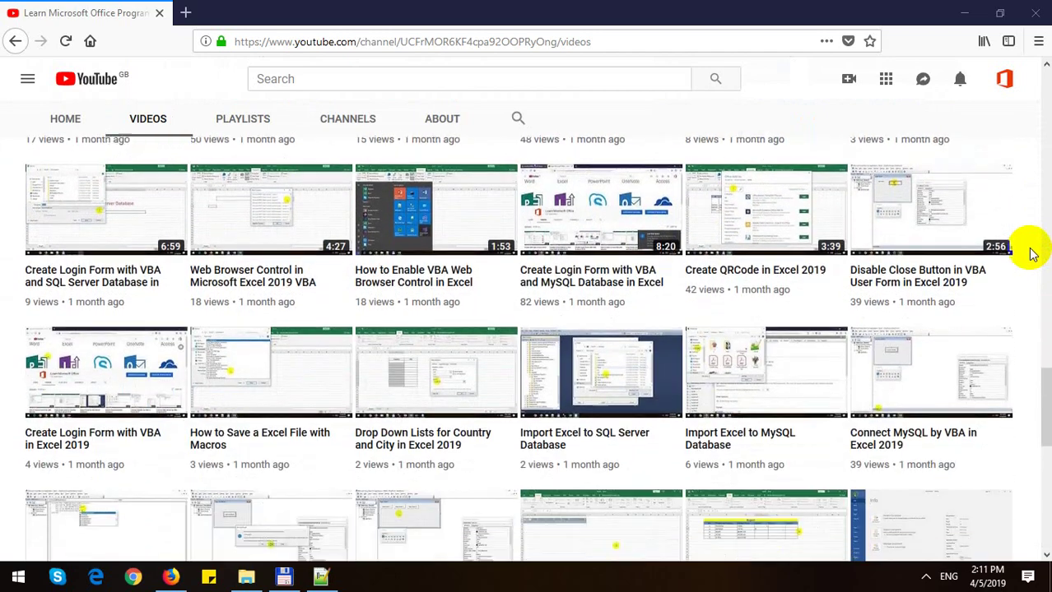
{"action": "scroll", "coordinate": [1031, 254], "scroll_direction": "down", "scroll_amount": 2}
{"action": "scroll", "coordinate": [1031, 253], "scroll_direction": "down", "scroll_amount": 2}
{"action": "scroll", "coordinate": [1033, 254], "scroll_direction": "down", "scroll_amount": 1}
{"action": "scroll", "coordinate": [1033, 254], "scroll_direction": "down", "scroll_amount": 3}
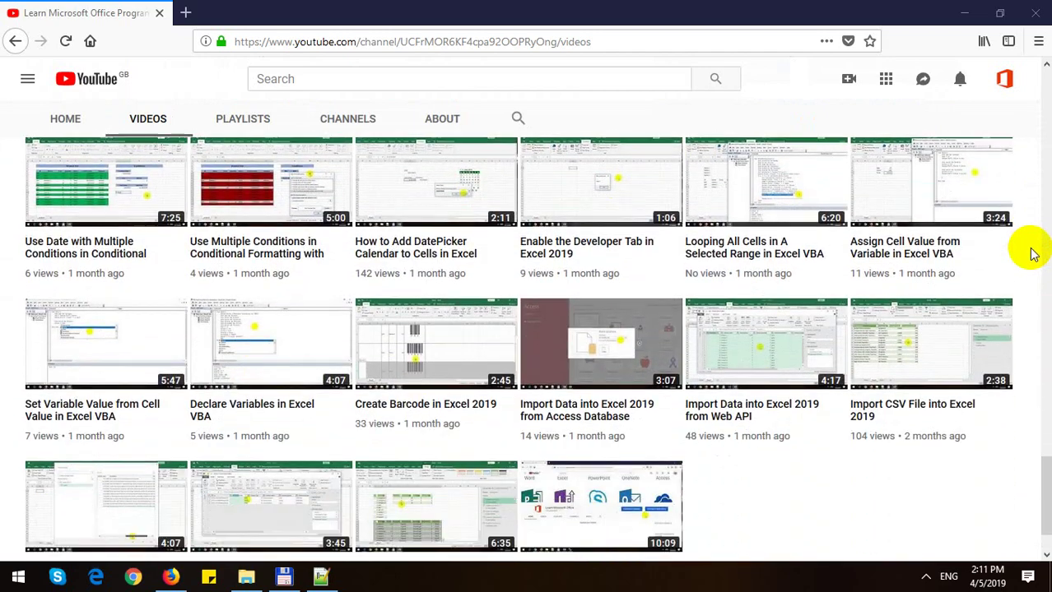
{"action": "scroll", "coordinate": [1032, 254], "scroll_direction": "up", "scroll_amount": 6}
{"action": "scroll", "coordinate": [1033, 254], "scroll_direction": "up", "scroll_amount": 5}
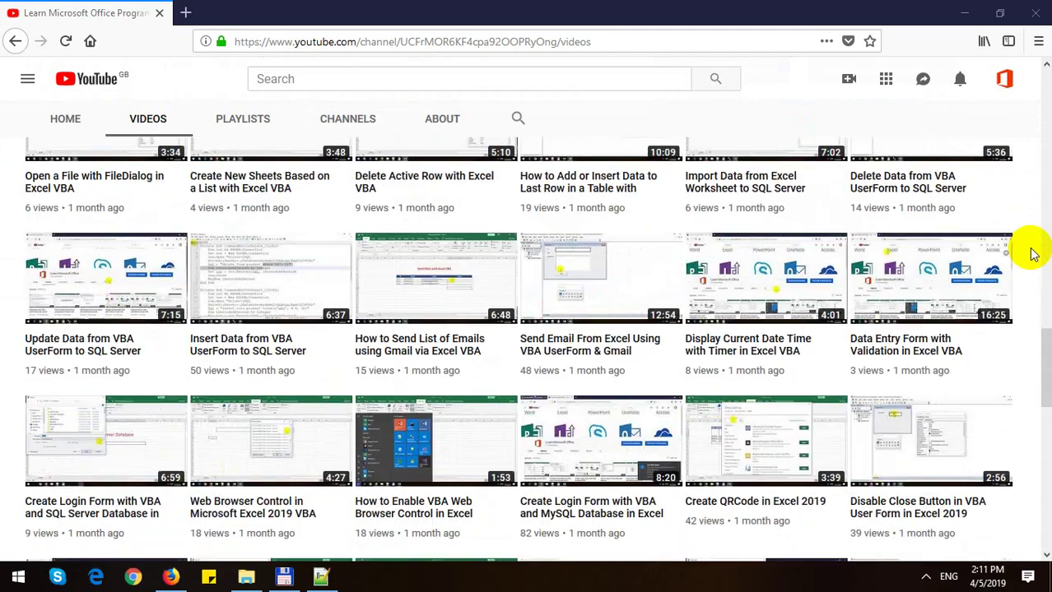
{"action": "scroll", "coordinate": [1033, 253], "scroll_direction": "up", "scroll_amount": 5}
{"action": "scroll", "coordinate": [1033, 253], "scroll_direction": "up", "scroll_amount": 5}
{"action": "scroll", "coordinate": [1032, 253], "scroll_direction": "up", "scroll_amount": 4}
{"action": "scroll", "coordinate": [1033, 252], "scroll_direction": "up", "scroll_amount": 3}
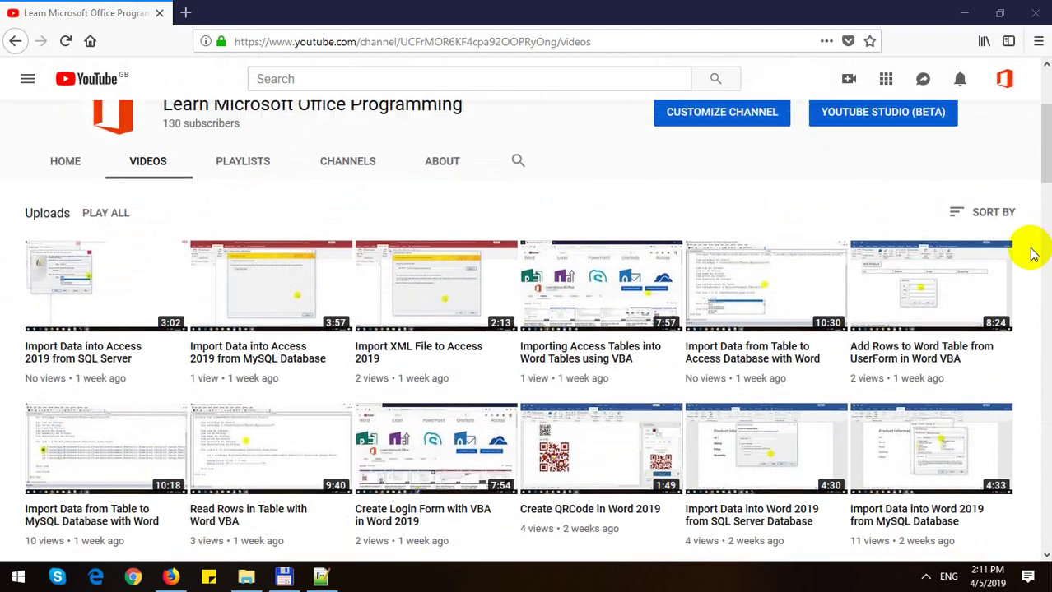
{"action": "scroll", "coordinate": [1032, 252], "scroll_direction": "up", "scroll_amount": 3}
{"action": "key", "text": "super"}
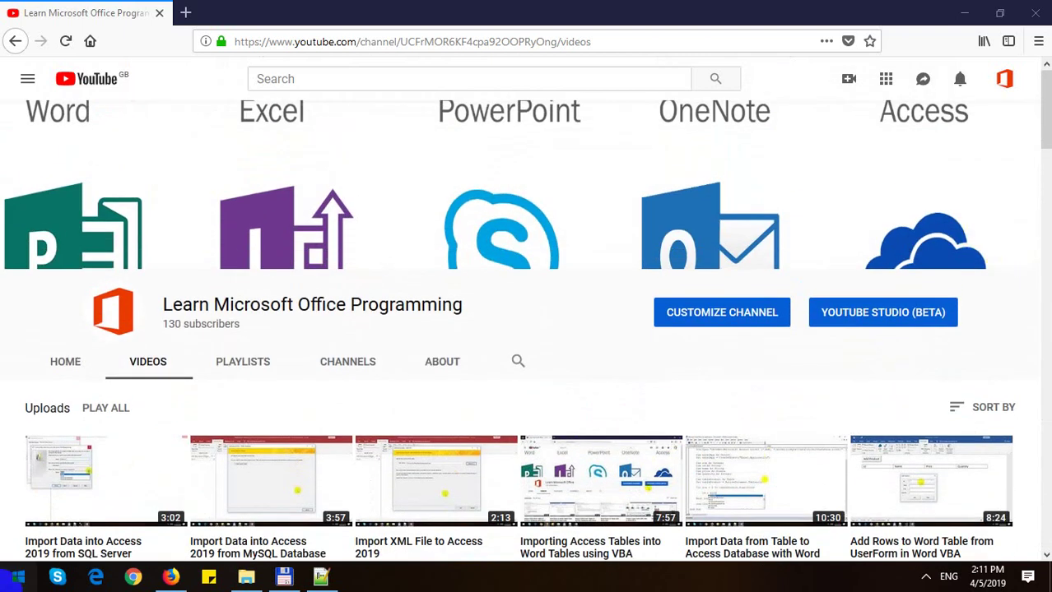
{"action": "scroll", "coordinate": [371, 416], "scroll_direction": "down", "scroll_amount": 2}
{"action": "left_click", "coordinate": [319, 486]}
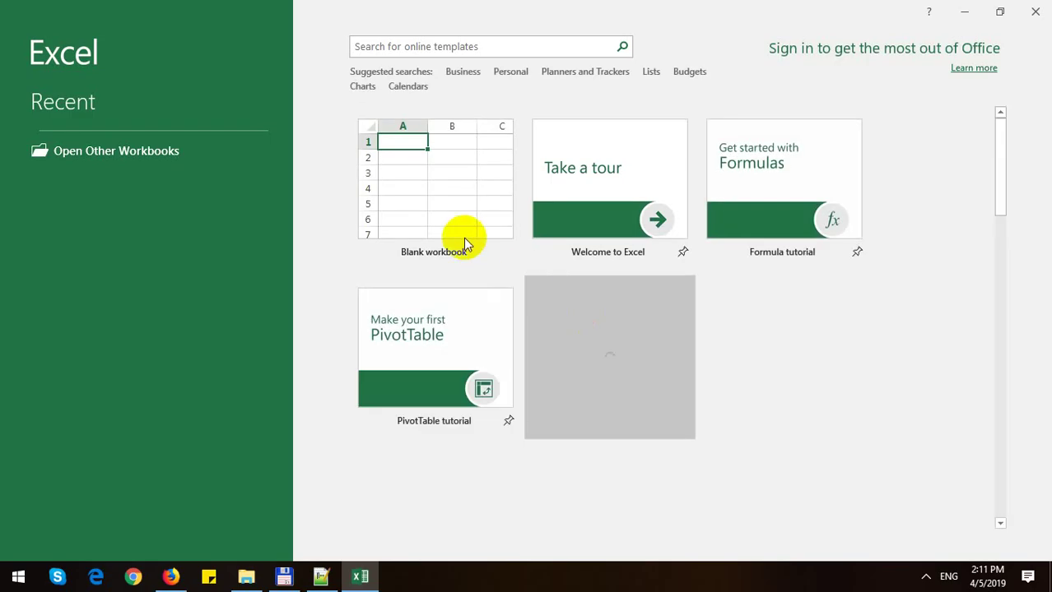
{"action": "left_click", "coordinate": [463, 223]}
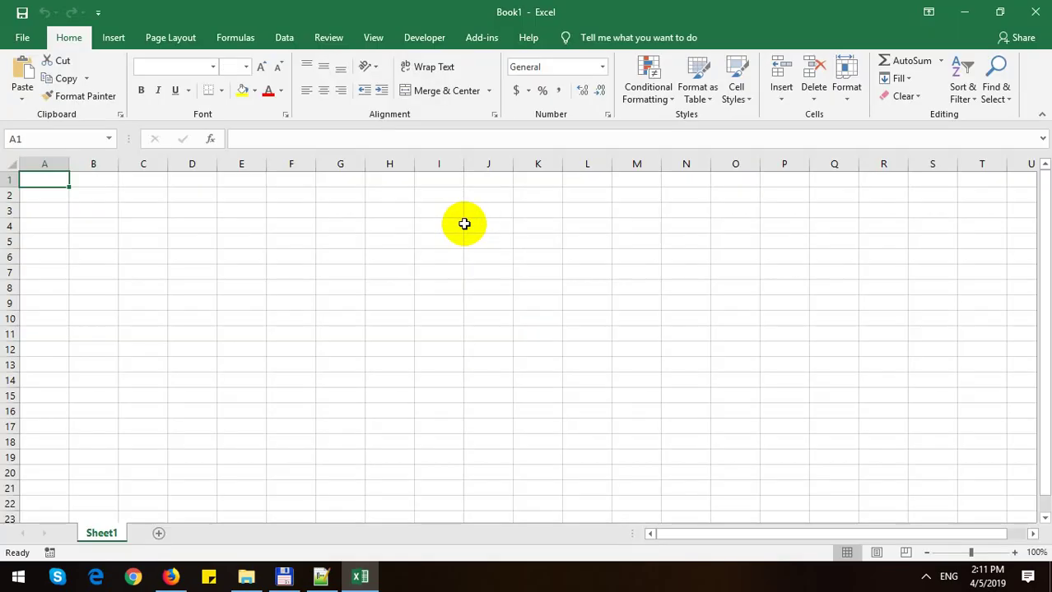
Step: Open the Visual Basic editor from the Developer tab, return to Book1, and select G4:K4
{"action": "left_click", "coordinate": [426, 236]}
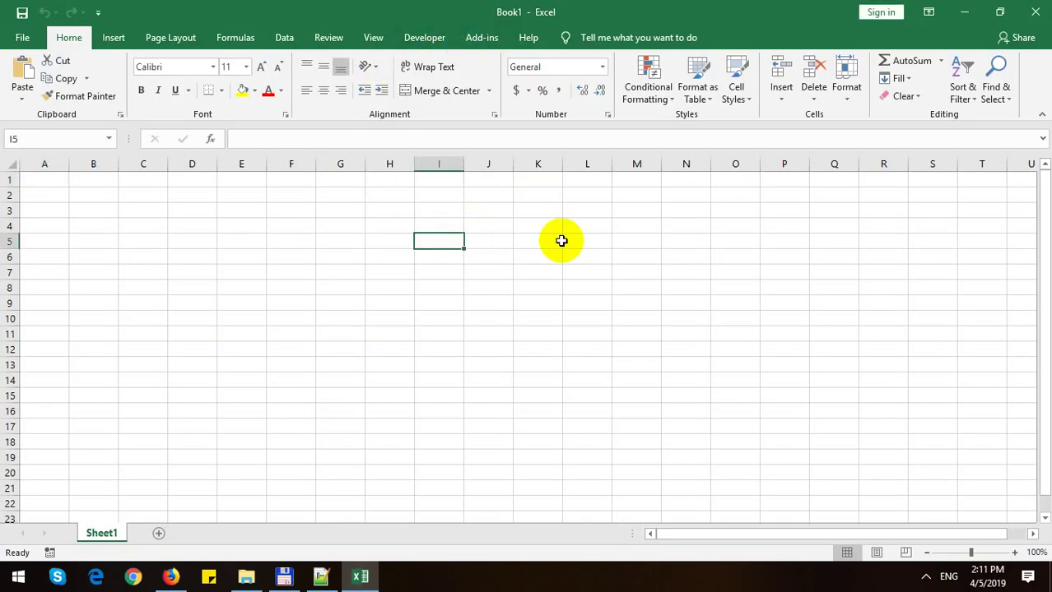
{"action": "left_click", "coordinate": [586, 251]}
{"action": "left_click", "coordinate": [492, 239]}
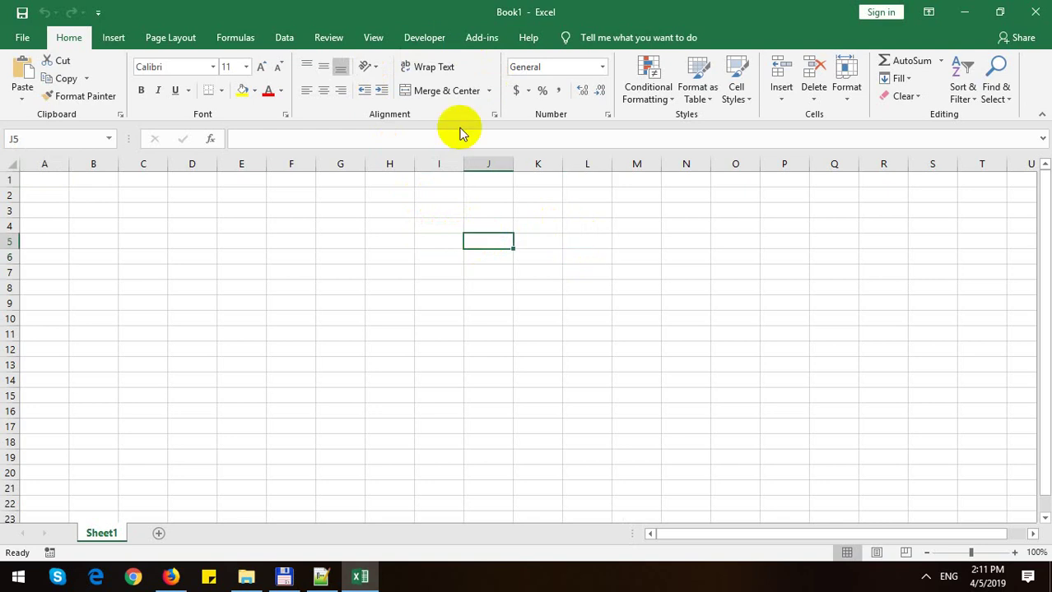
{"action": "left_click", "coordinate": [432, 37]}
{"action": "left_click", "coordinate": [381, 240]}
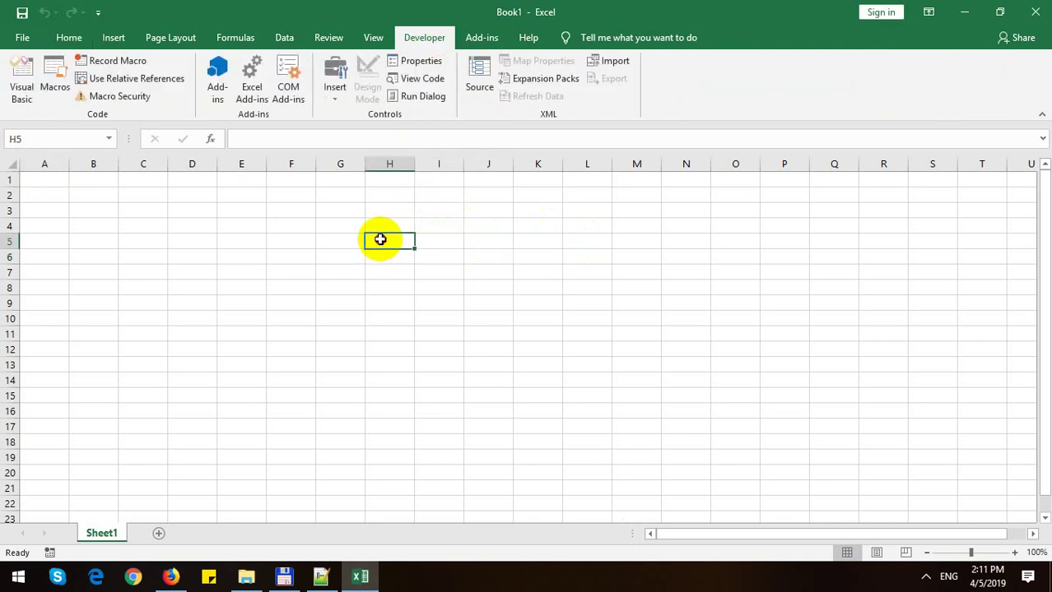
{"action": "left_click", "coordinate": [23, 72]}
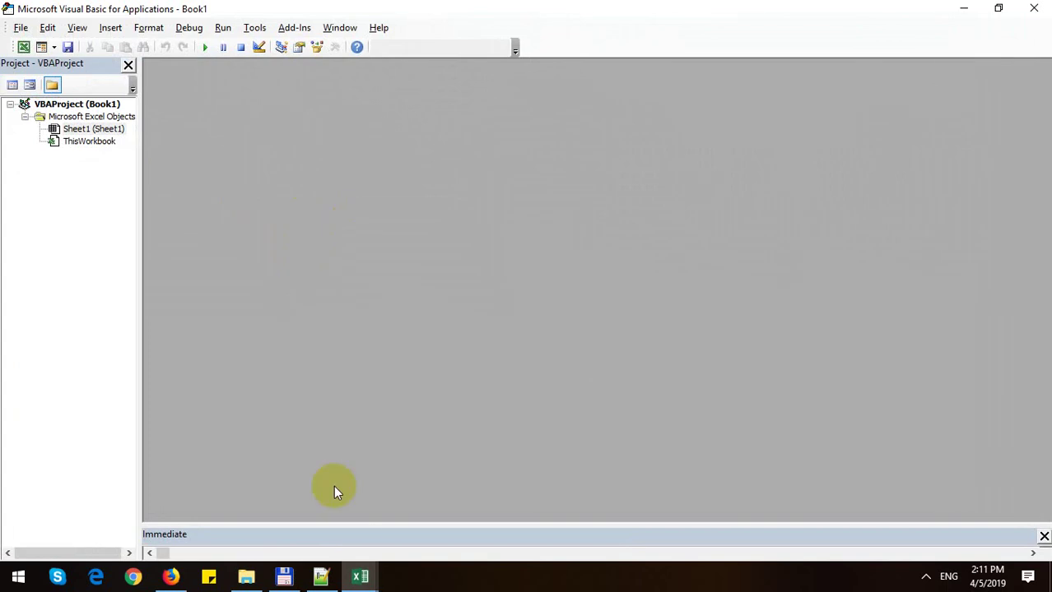
{"action": "mouse_move", "coordinate": [359, 576]}
{"action": "left_click", "coordinate": [274, 505]}
{"action": "left_click", "coordinate": [346, 226]}
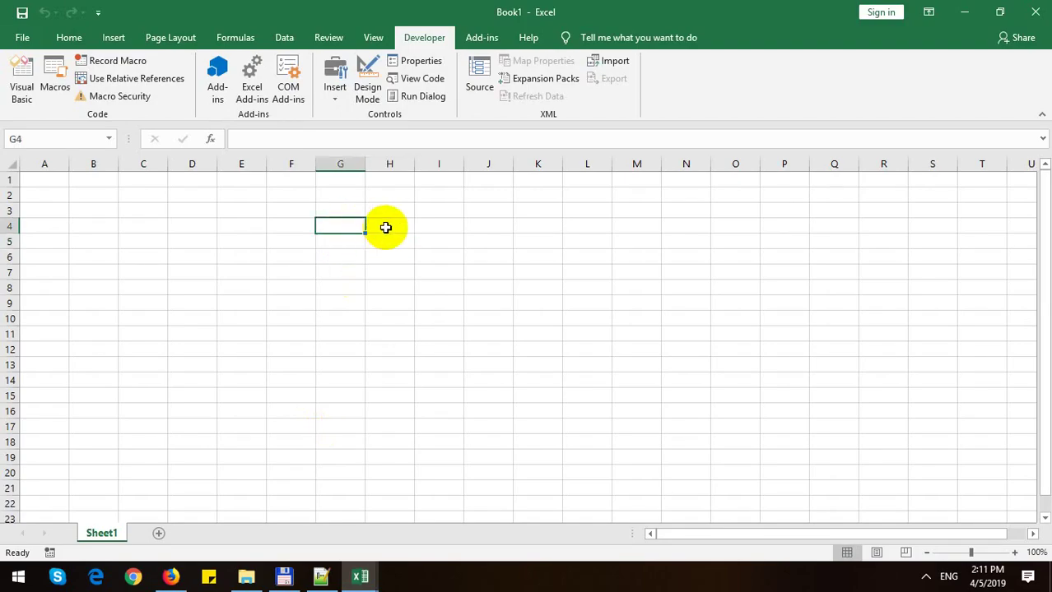
{"action": "left_click", "coordinate": [536, 233], "text": "shift"}
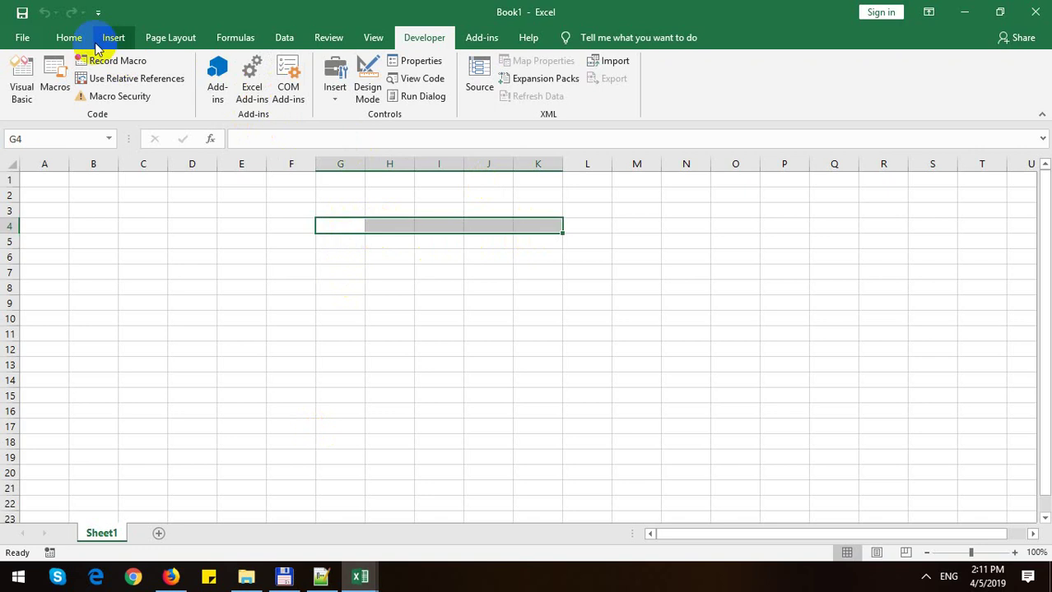
Step: Merge & Center G4:K4 and enter the title 'Use Save File Dialog in Excel VBA'
{"action": "left_click", "coordinate": [69, 37]}
{"action": "left_click", "coordinate": [431, 97]}
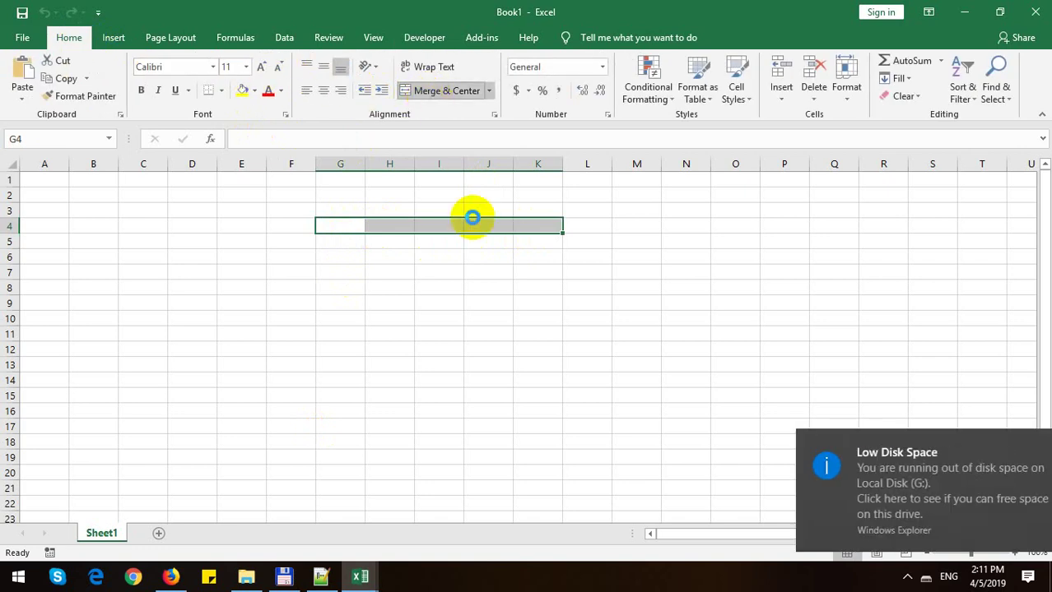
{"action": "type", "text": "Use S"}
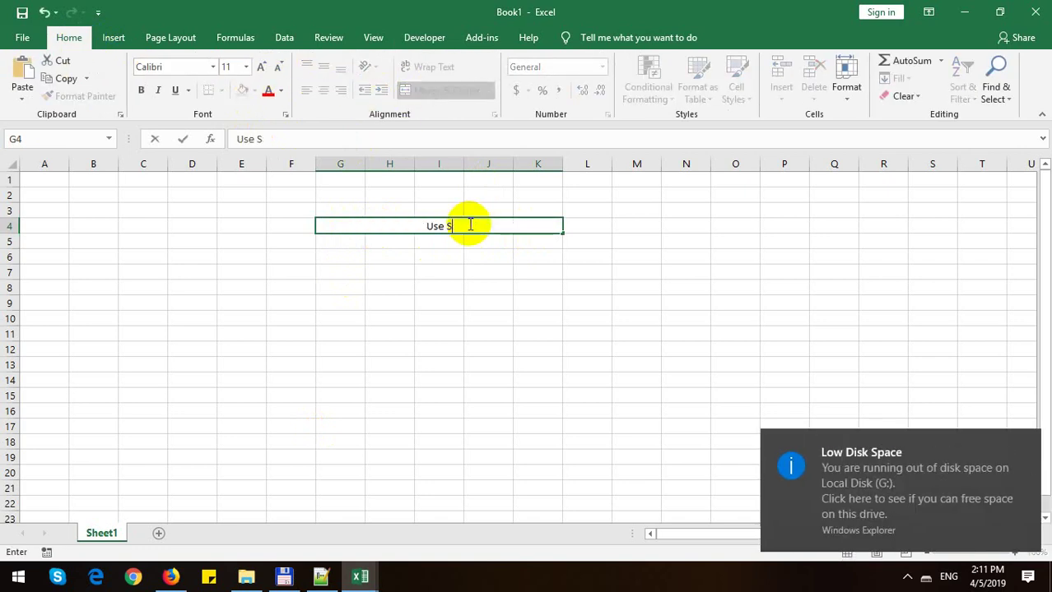
{"action": "type", "text": "ave"}
{"action": "type", "text": " Fil"}
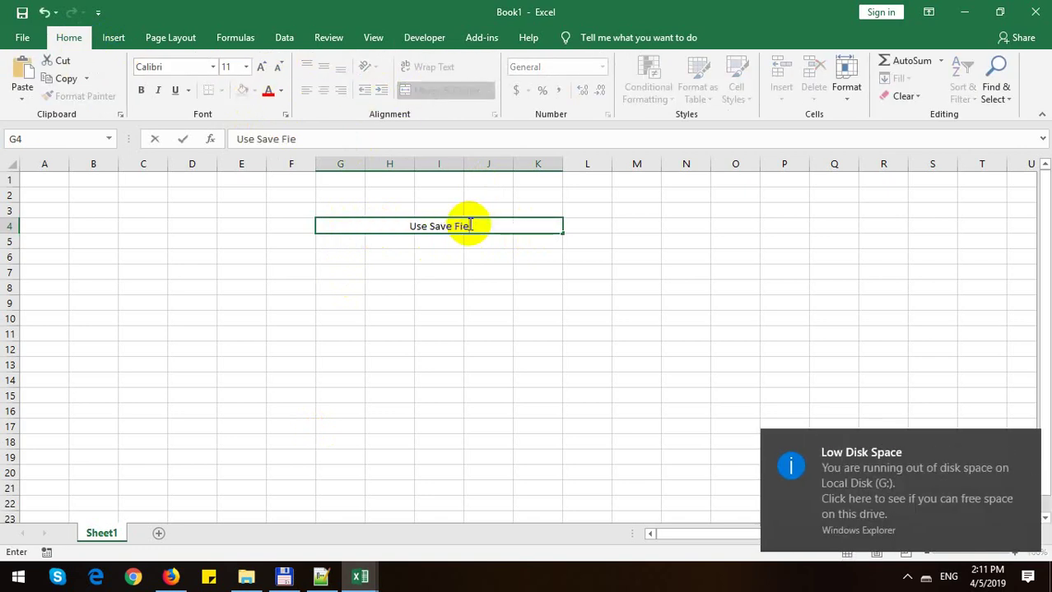
{"action": "type", "text": "e Di"}
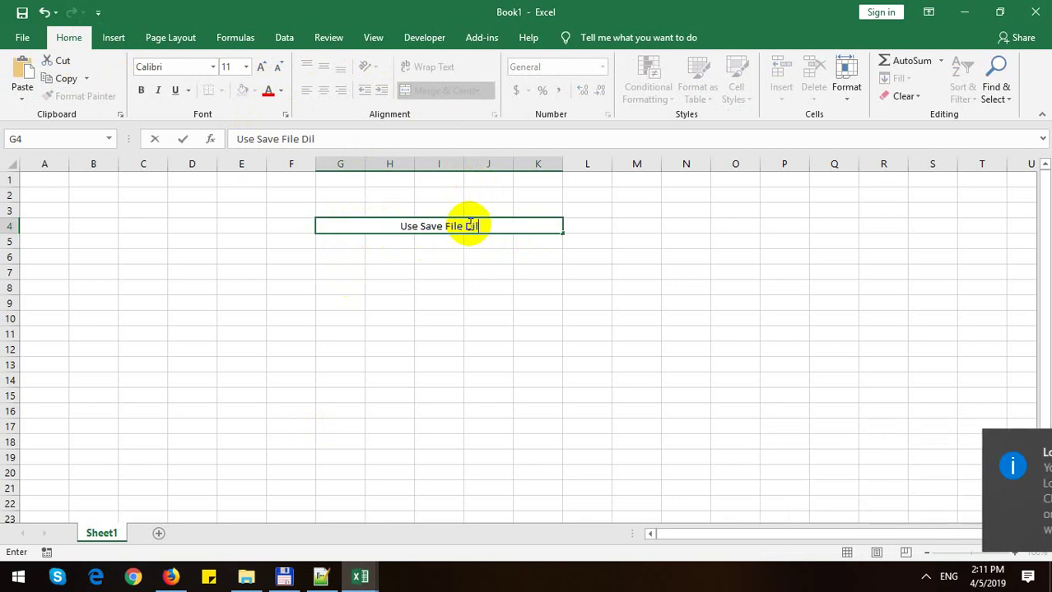
{"action": "type", "text": "l"}
{"action": "key", "text": "BackSpace"}
{"action": "type", "text": "alog"}
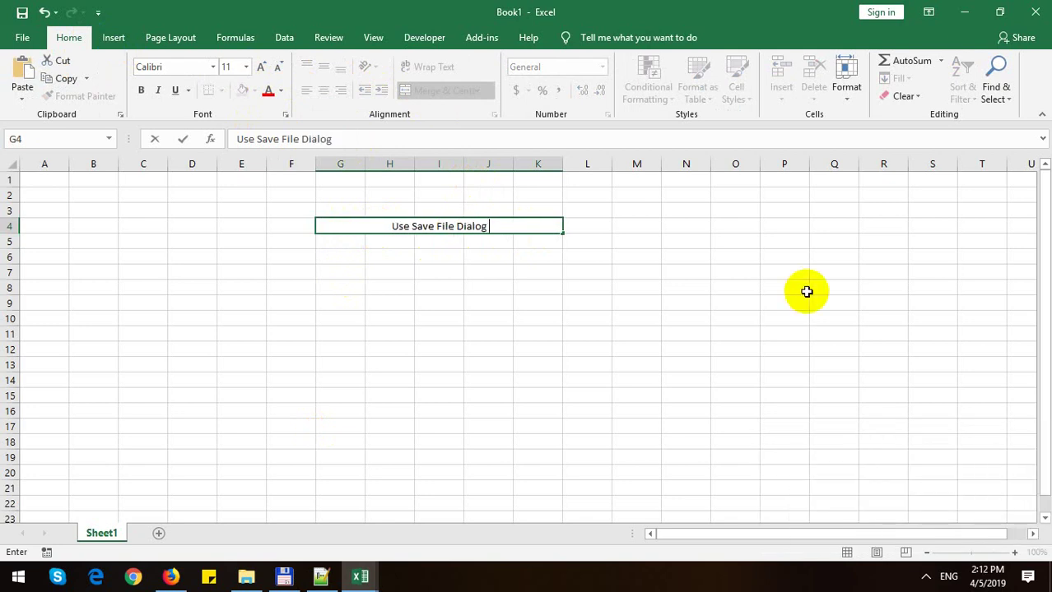
{"action": "type", "text": " in Excel VBA"}
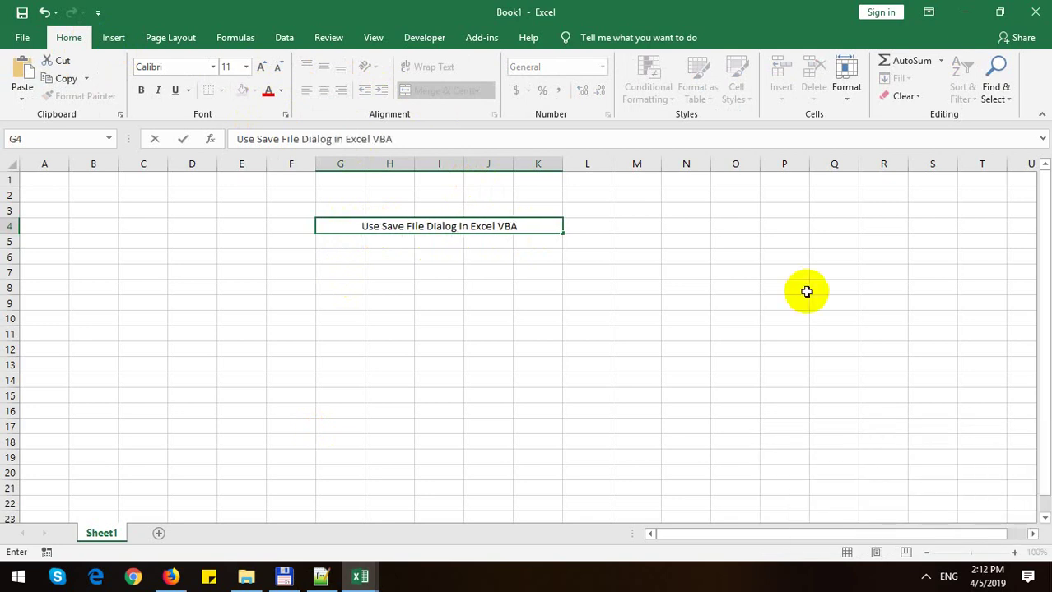
{"action": "key", "text": "Return"}
Step: Insert a new UserForm1 and place a widened CommandButton1 on it
{"action": "mouse_move", "coordinate": [372, 576]}
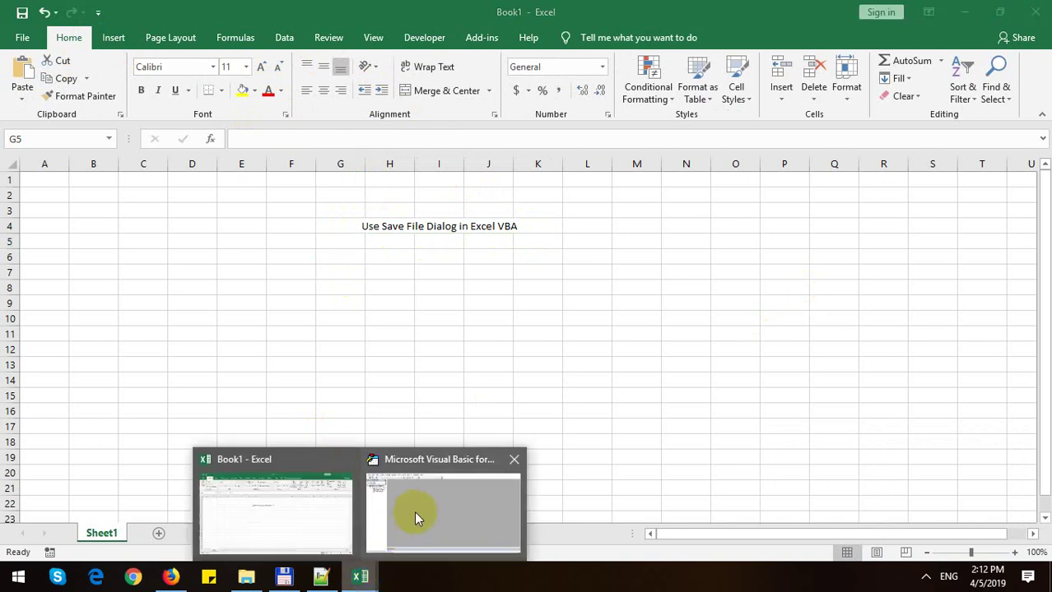
{"action": "left_click", "coordinate": [414, 511]}
{"action": "left_click", "coordinate": [111, 28]}
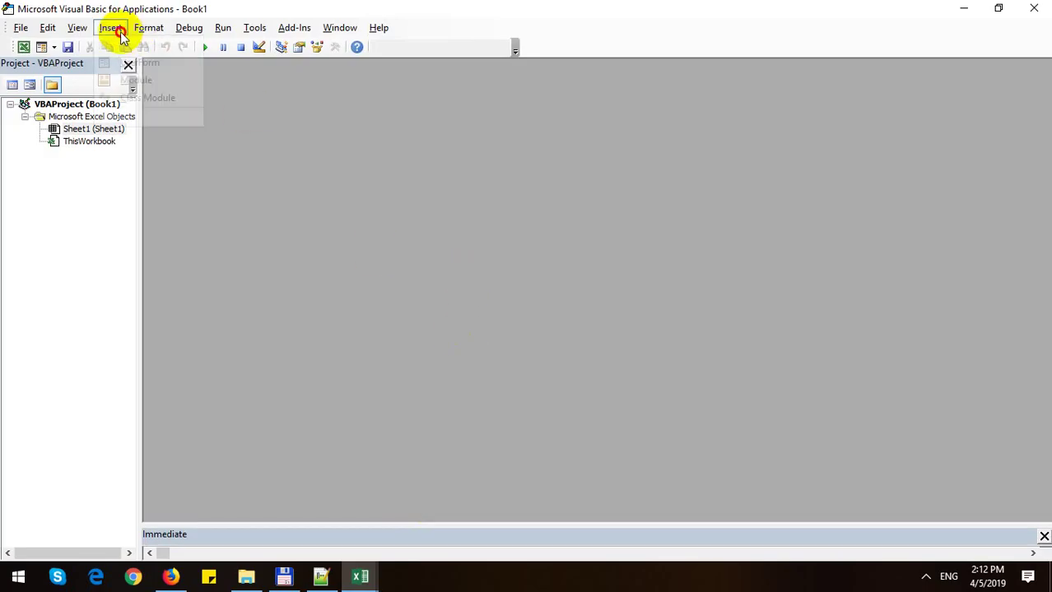
{"action": "left_click", "coordinate": [146, 80]}
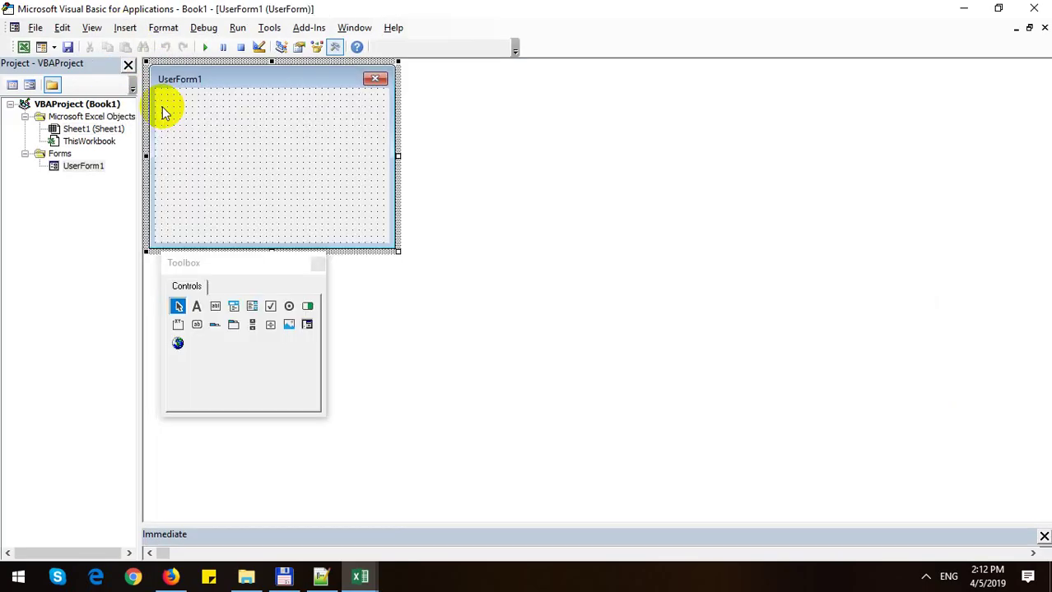
{"action": "left_click", "coordinate": [198, 325]}
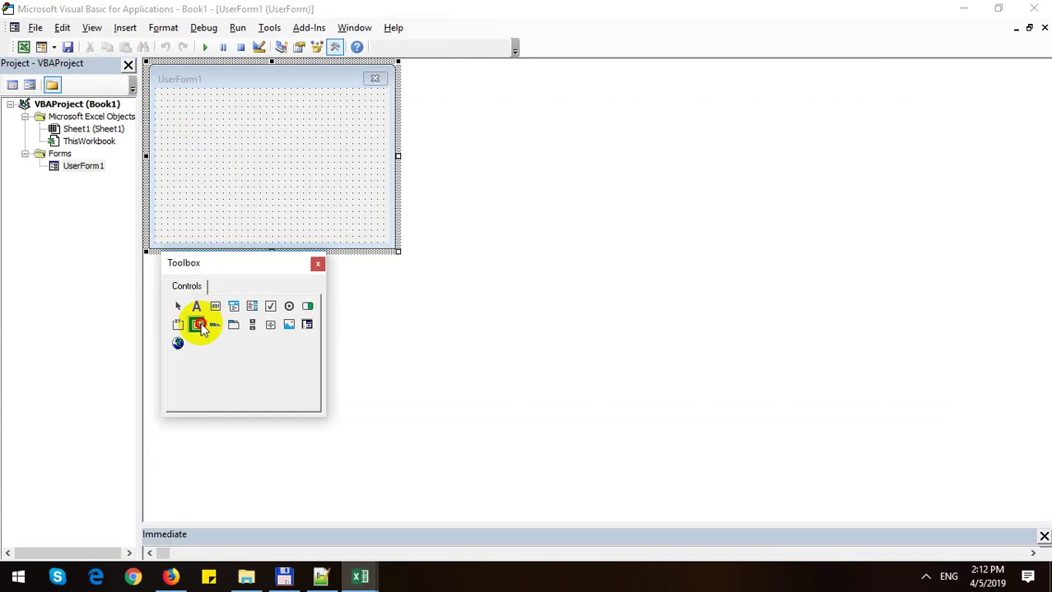
{"action": "left_click", "coordinate": [201, 129]}
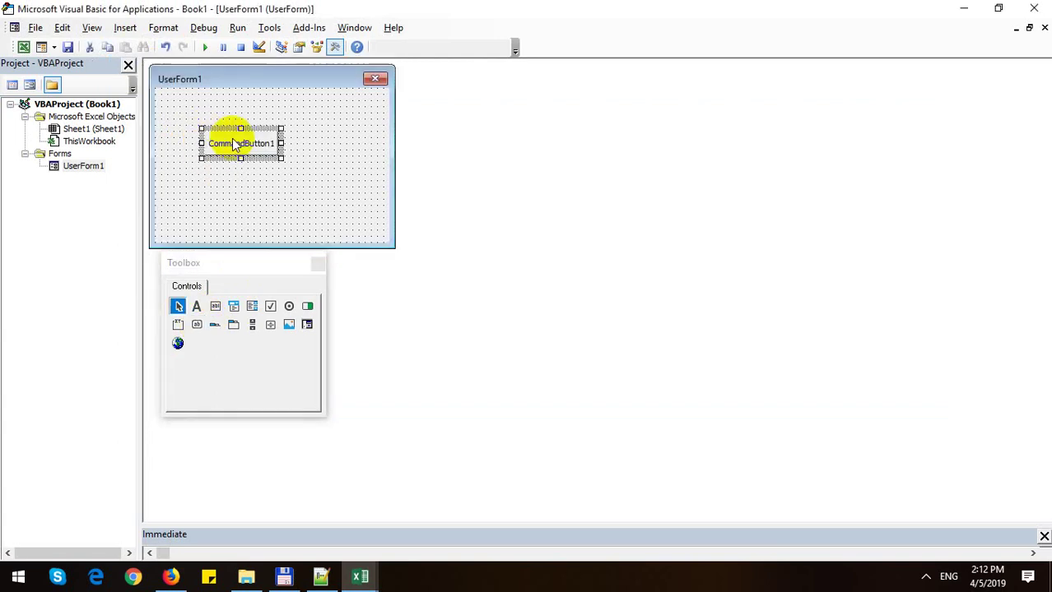
{"action": "left_click_drag", "start_coordinate": [281, 143], "coordinate": [326, 169]}
Step: Rename the button to CommandButtonSave and set its caption to 'Save'
{"action": "right_click", "coordinate": [291, 149]}
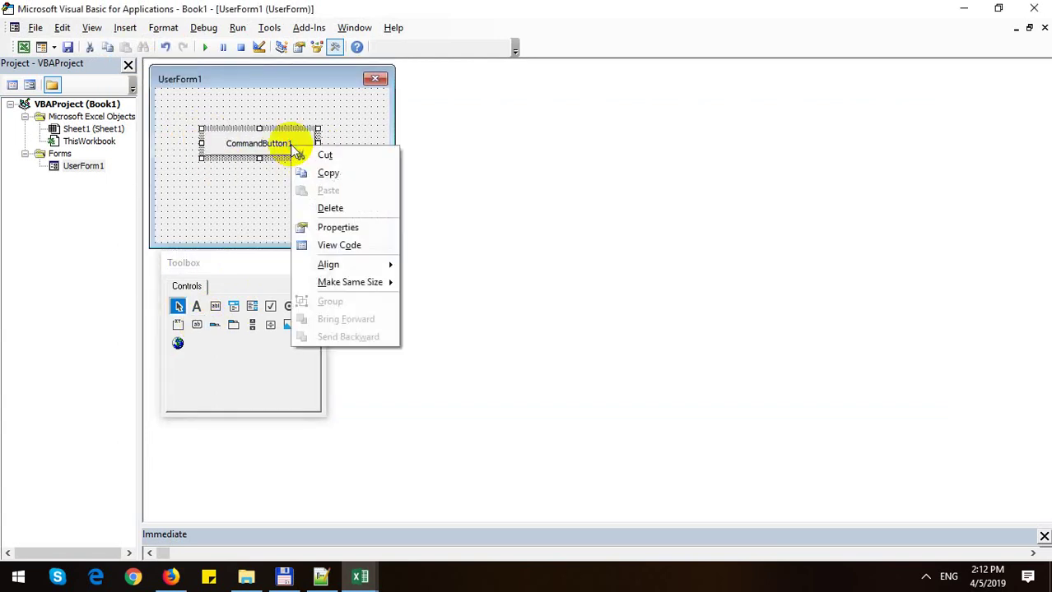
{"action": "left_click", "coordinate": [339, 227]}
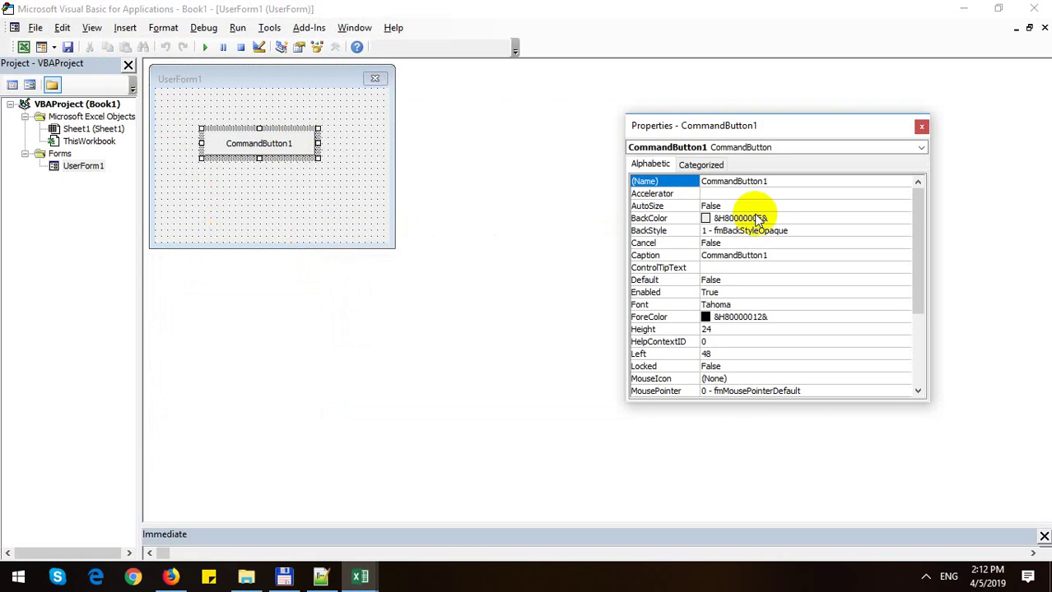
{"action": "left_click", "coordinate": [793, 181]}
{"action": "key", "text": "BackSpace"}
{"action": "type", "text": "Save"}
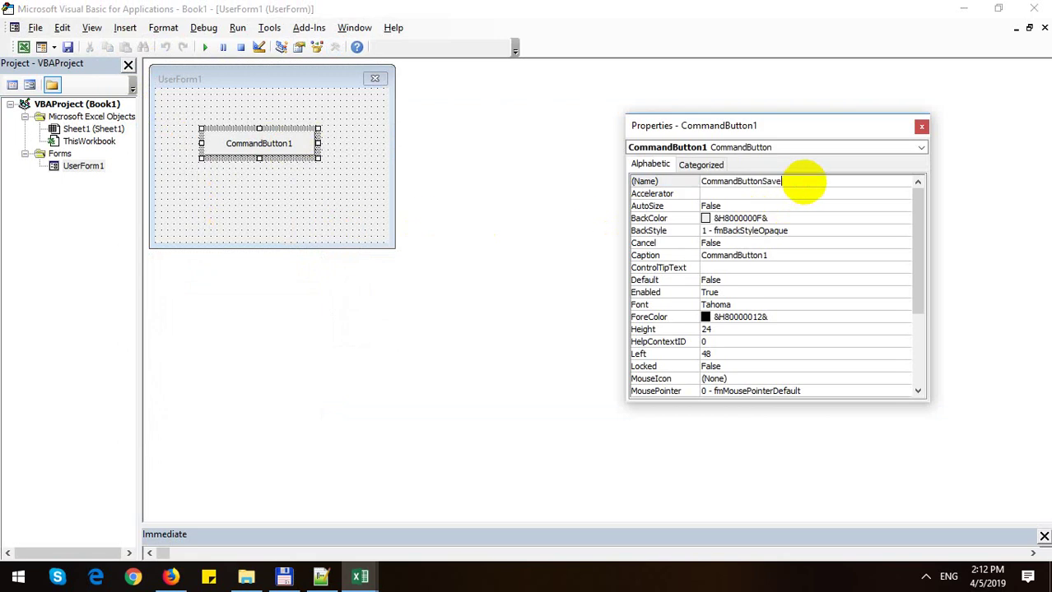
{"action": "key", "text": "Return"}
{"action": "left_click", "coordinate": [746, 257]}
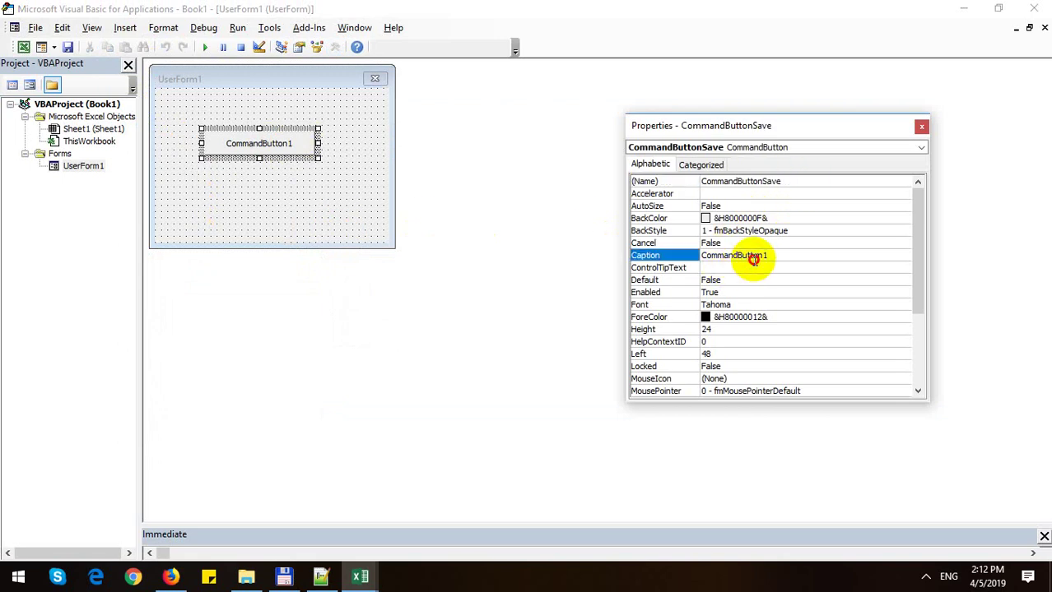
{"action": "double_click", "coordinate": [749, 257]}
{"action": "type", "text": "Save"}
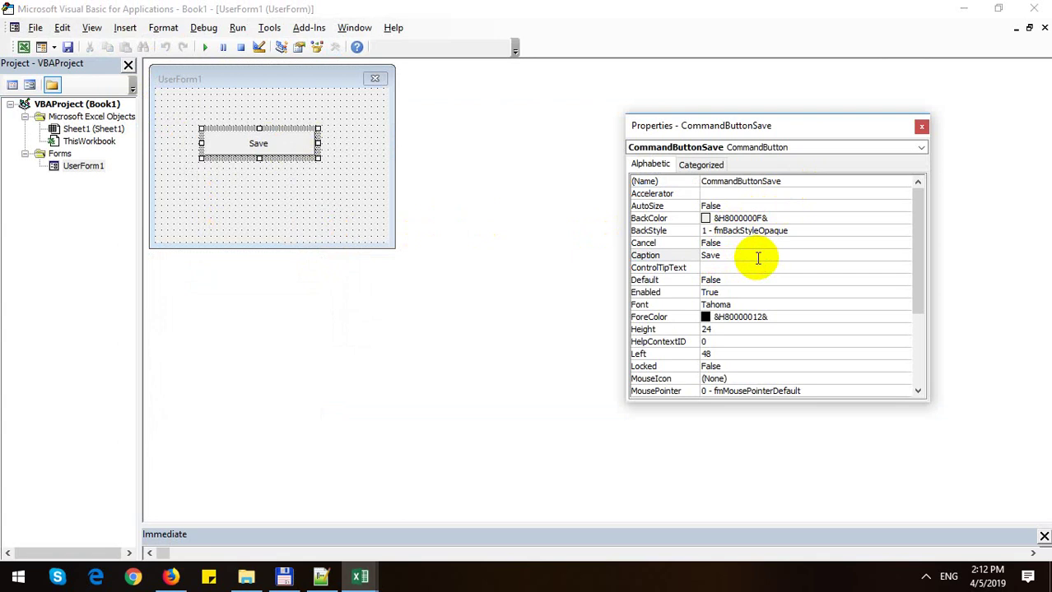
{"action": "key", "text": "Return"}
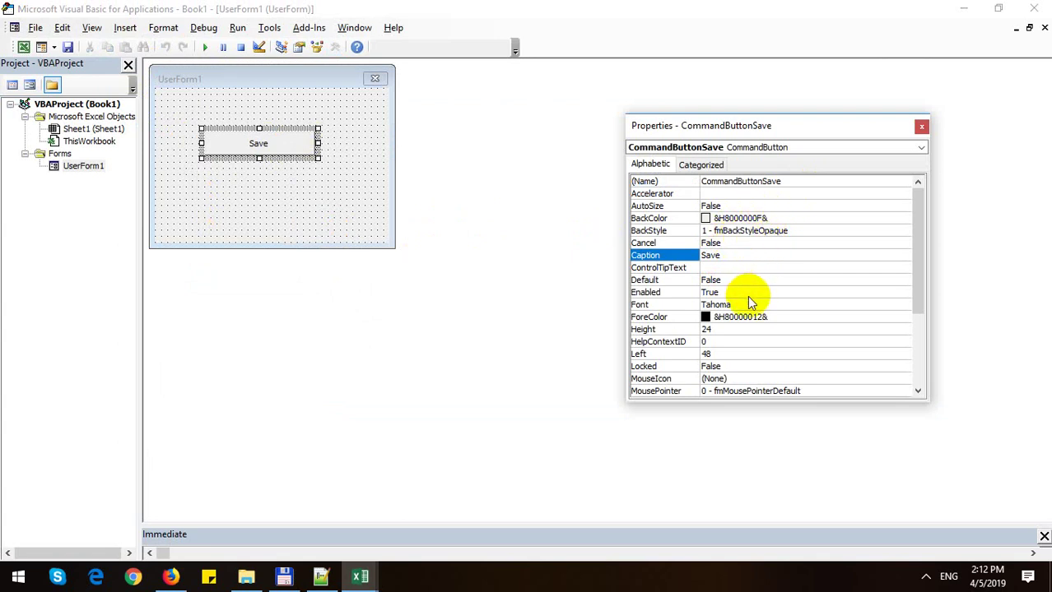
Step: Set the UserForm's caption to 'Use Save File Dialog'
{"action": "left_click", "coordinate": [335, 100]}
{"action": "left_click", "coordinate": [782, 232]}
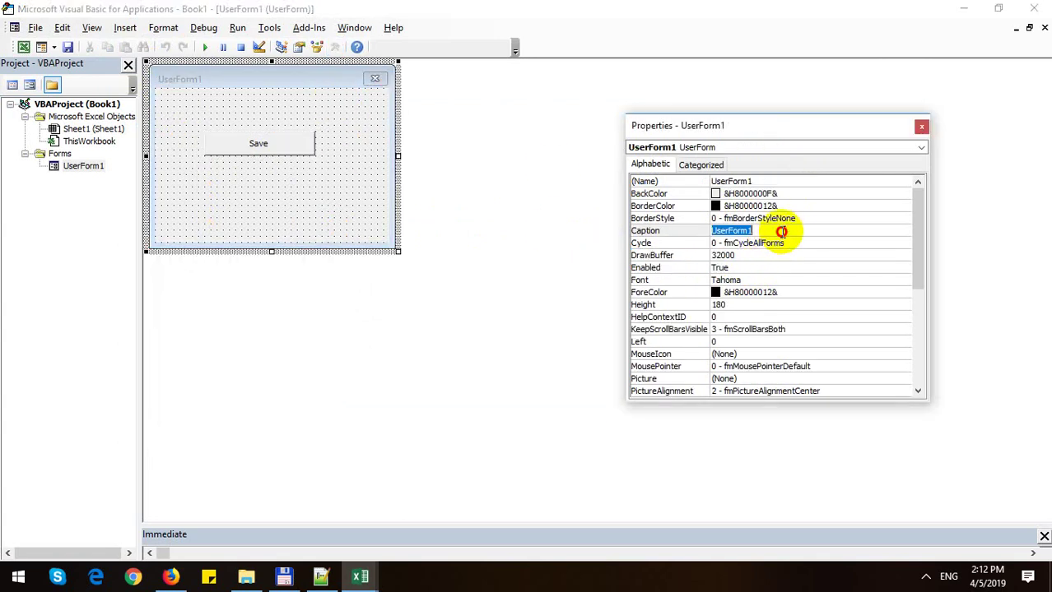
{"action": "type", "text": "Use File"}
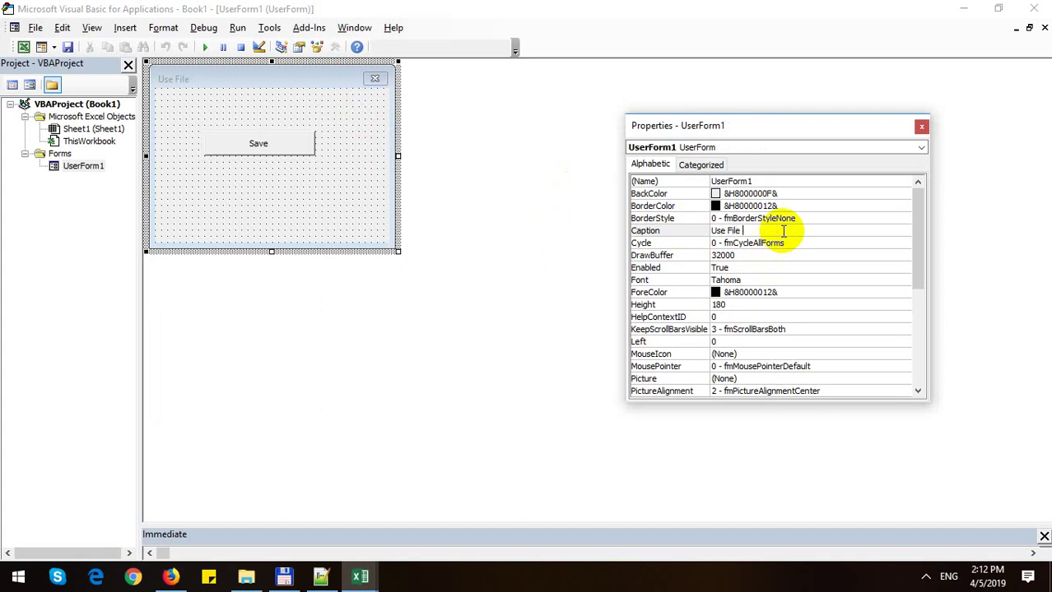
{"action": "key", "text": "BackSpace"}
{"action": "key", "text": "BackSpace"}
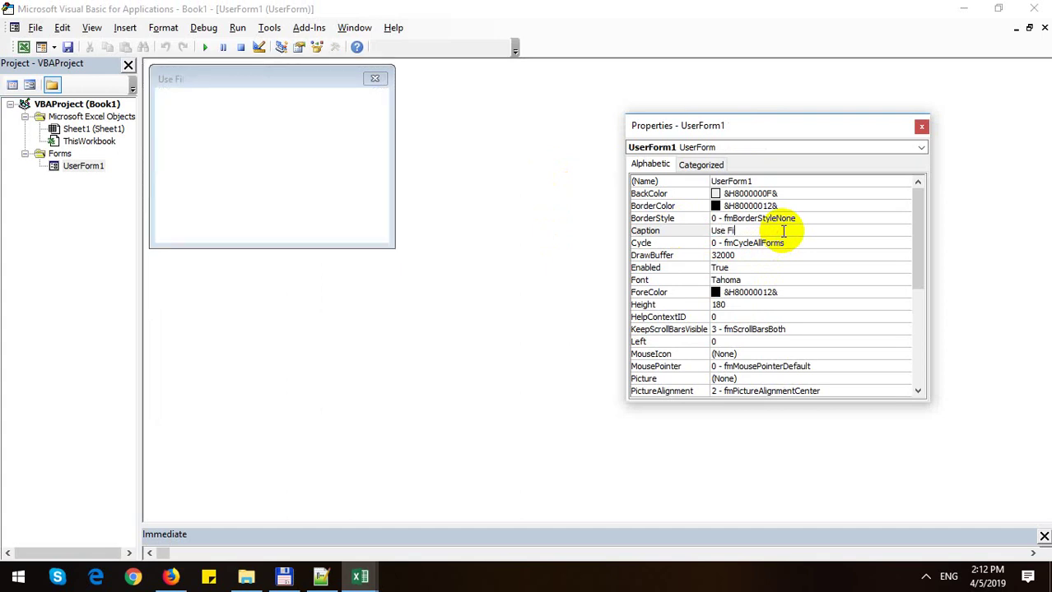
{"action": "key", "text": "BackSpace"}
{"action": "type", "text": "Save"}
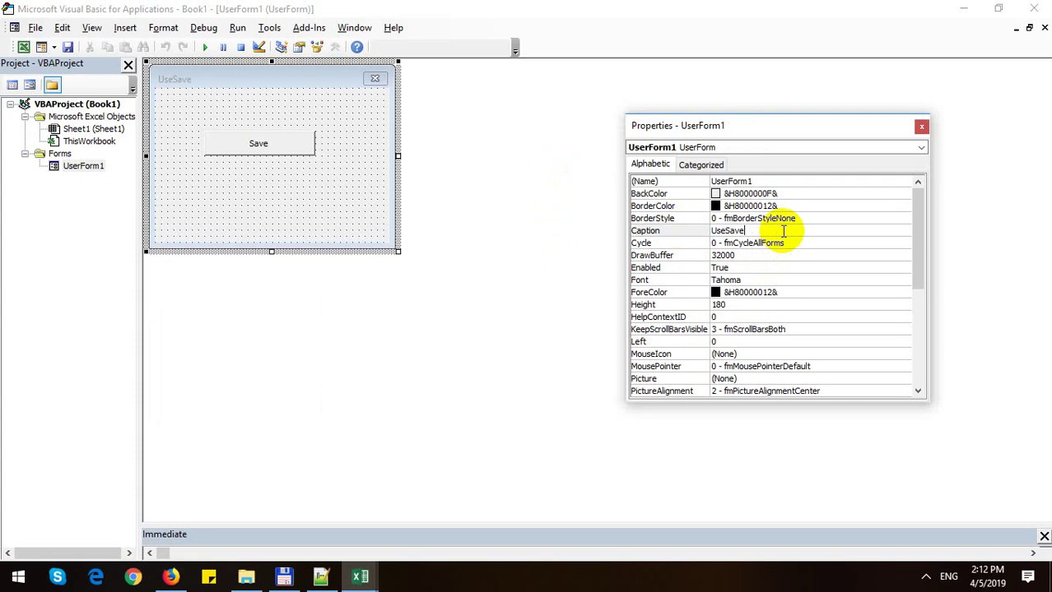
{"action": "type", "text": "v"}
{"action": "key", "text": "BackSpace"}
{"action": "type", "text": "Sav"}
{"action": "type", "text": "e File Dialog"}
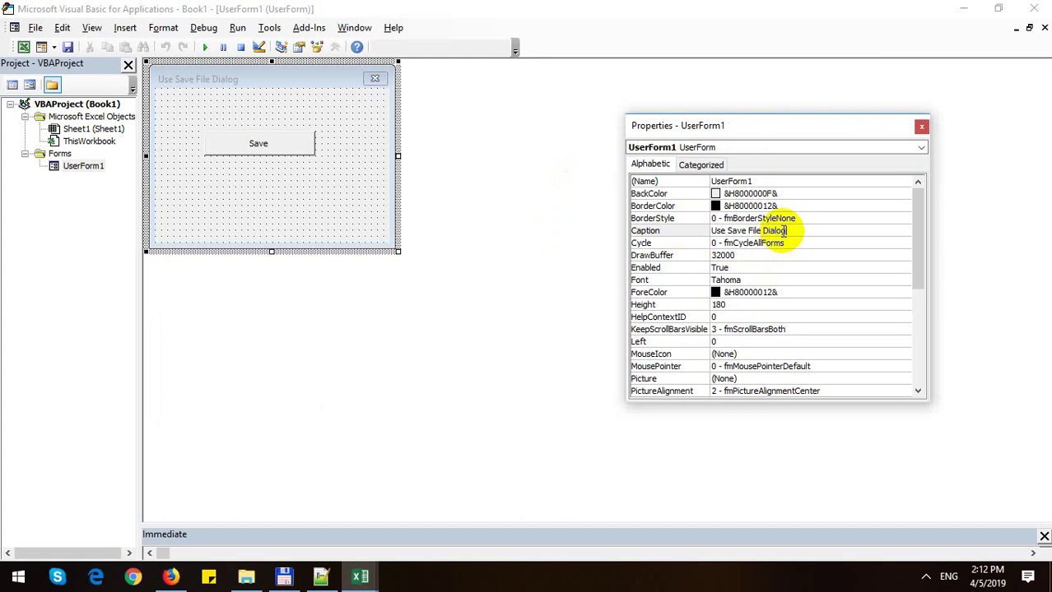
{"action": "key", "text": "Return"}
Step: Open the Save button's Click event code and close the Properties window
{"action": "left_click", "coordinate": [294, 203]}
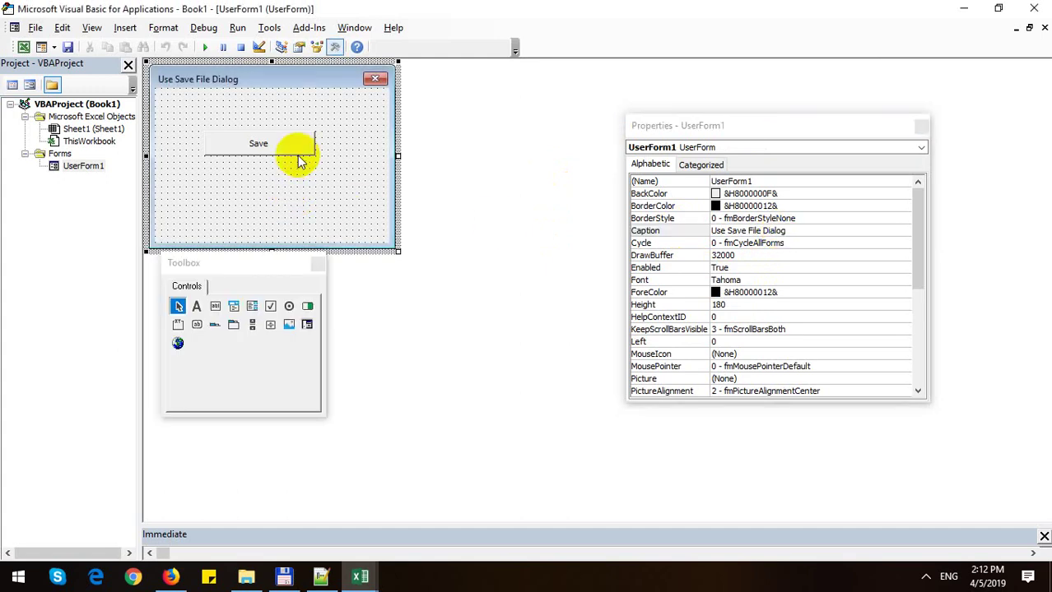
{"action": "double_click", "coordinate": [294, 146]}
{"action": "key", "text": "Tab"}
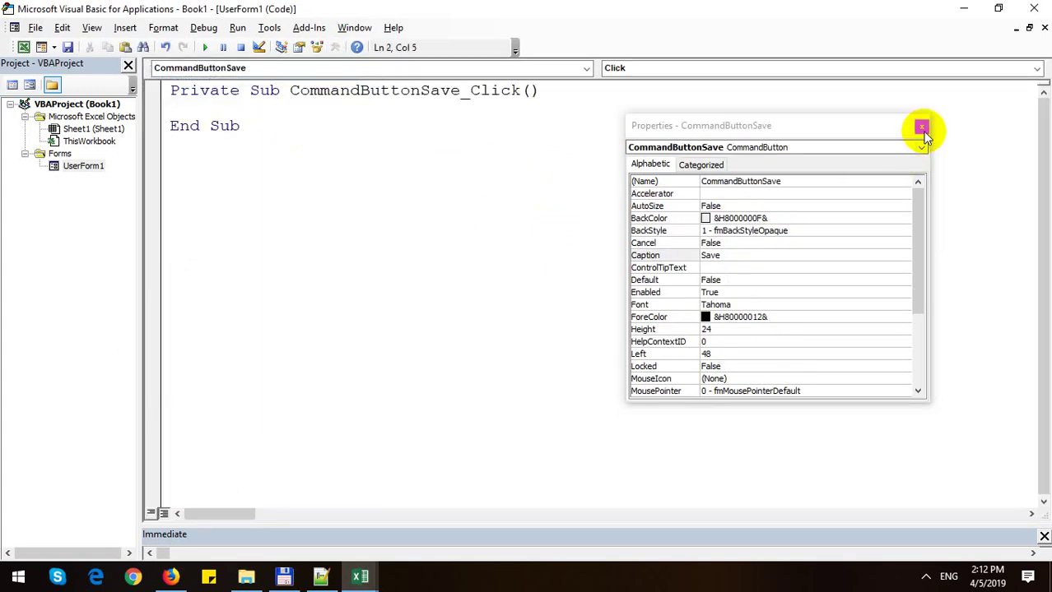
{"action": "left_click", "coordinate": [921, 126]}
{"action": "key", "text": "Return"}
{"action": "key", "text": "Up"}
{"action": "key", "text": "Return"}
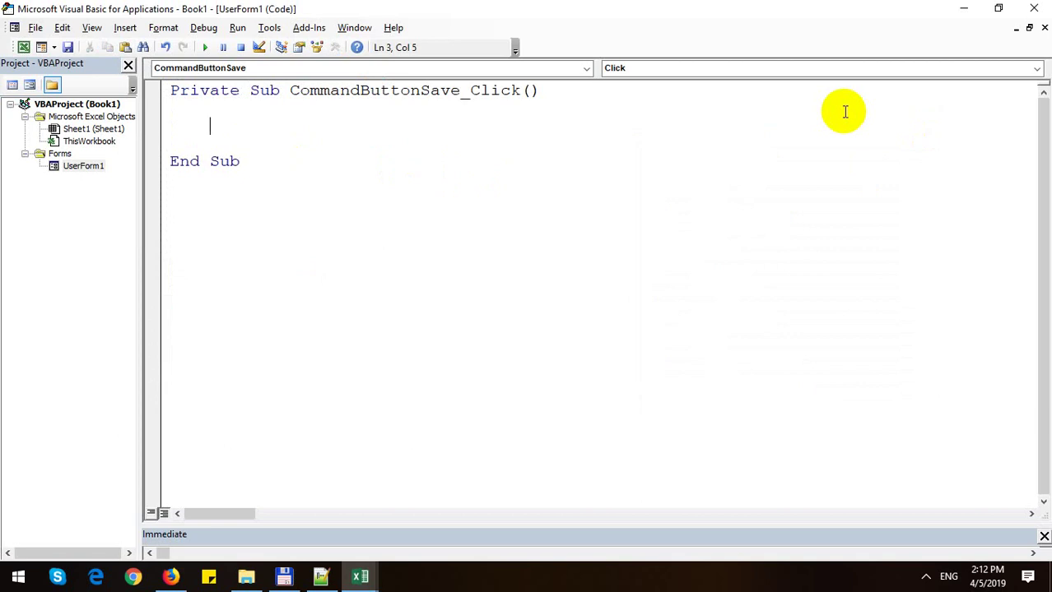
Step: Declare 'result As Variant' and 'activeBook As Workbook' in the click handler
{"action": "type", "text": "dim "}
{"action": "type", "text": "result as v"}
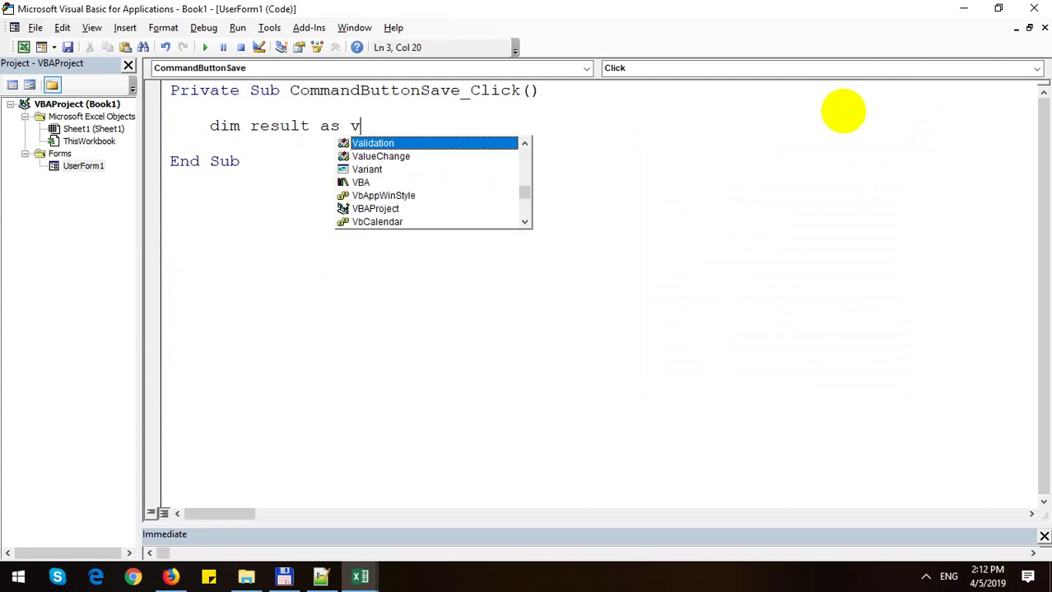
{"action": "type", "text": "ar"}
{"action": "key", "text": "Return"}
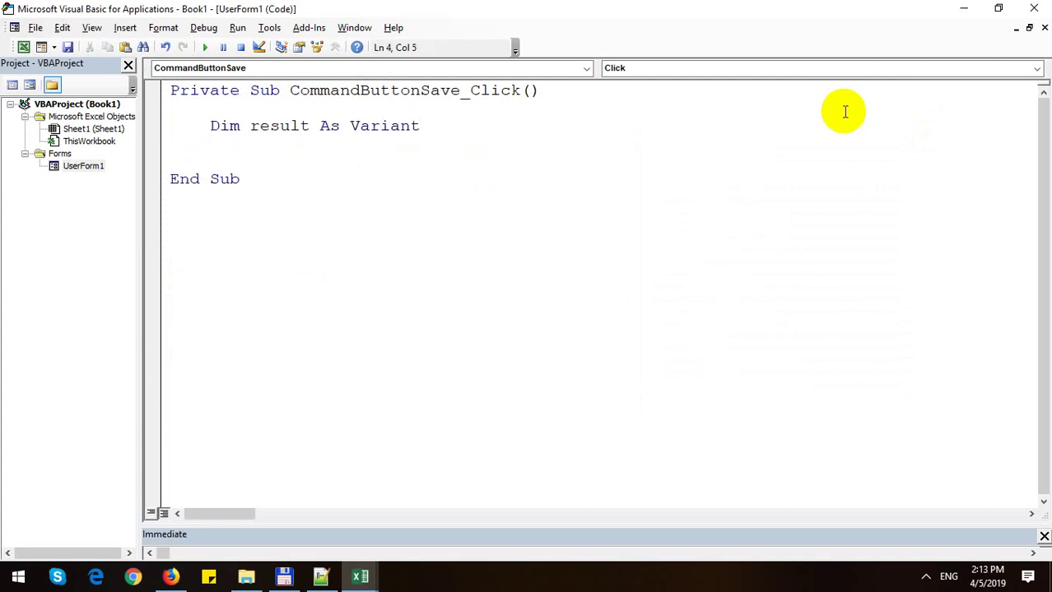
{"action": "type", "text": "dim ac"}
{"action": "type", "text": "tiv"}
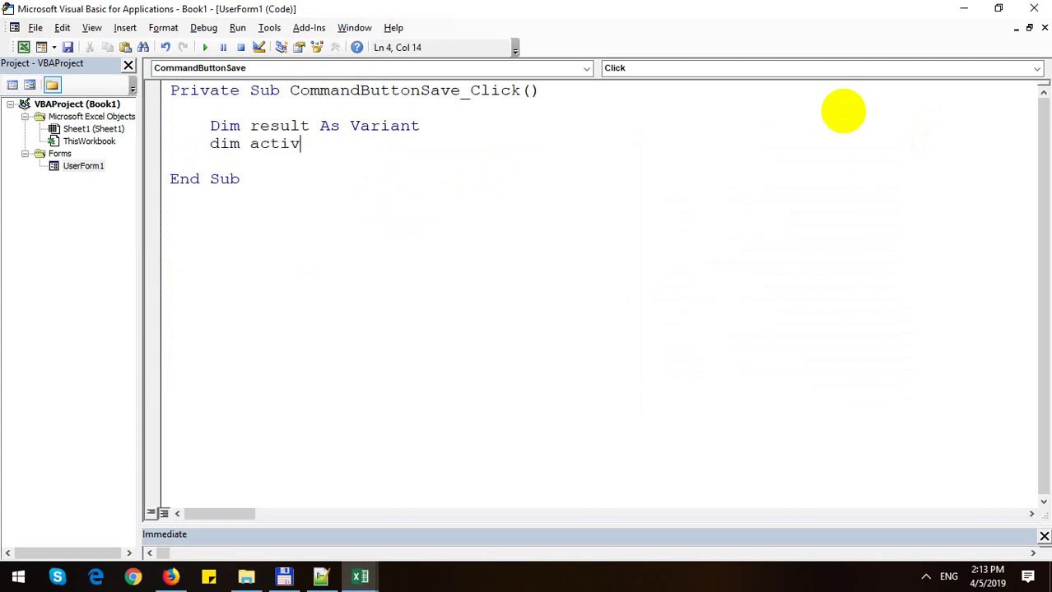
{"action": "type", "text": "eBook"}
{"action": "key", "text": "BackSpace"}
{"action": "type", "text": "a"}
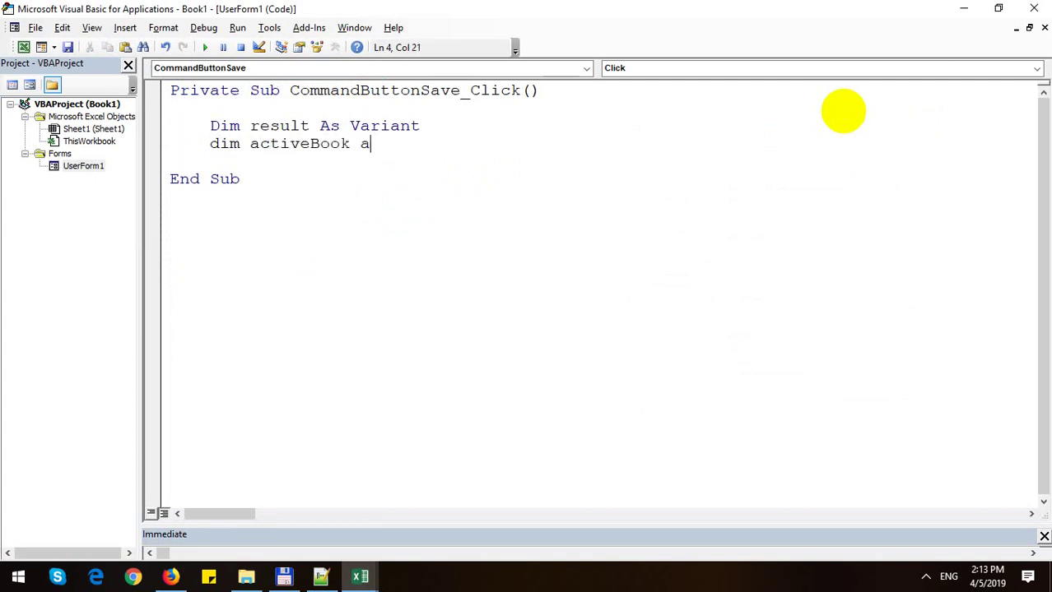
{"action": "type", "text": "s wor"}
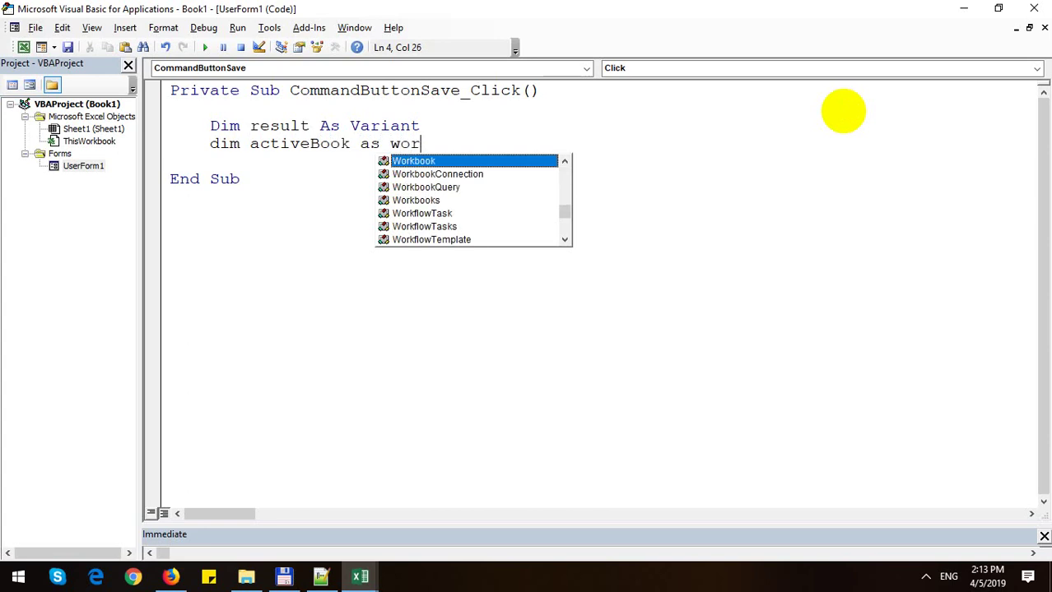
{"action": "type", "text": "d"}
{"action": "key", "text": "Return"}
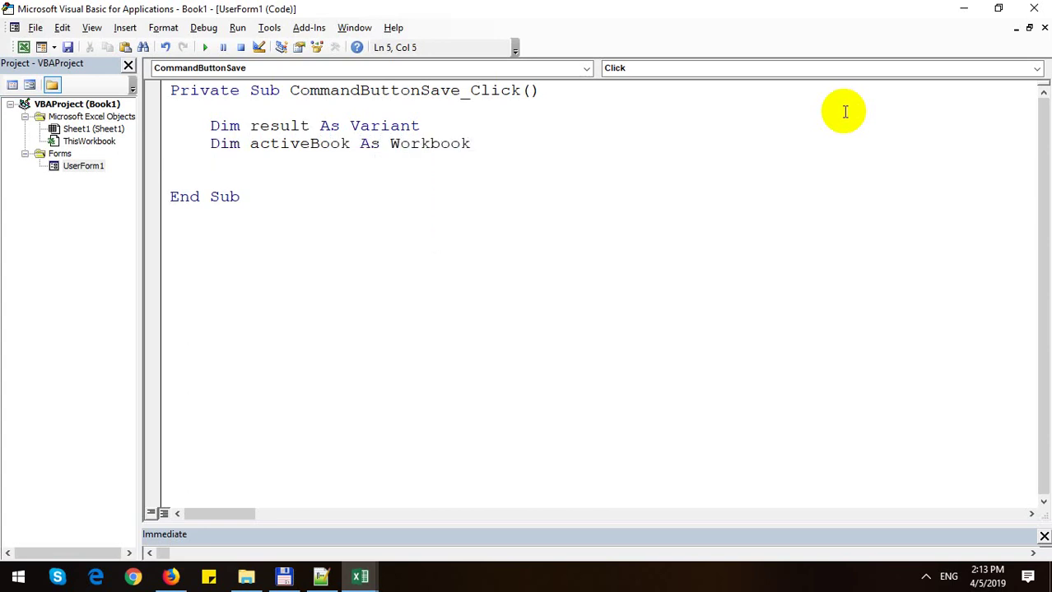
{"action": "key", "text": "Return"}
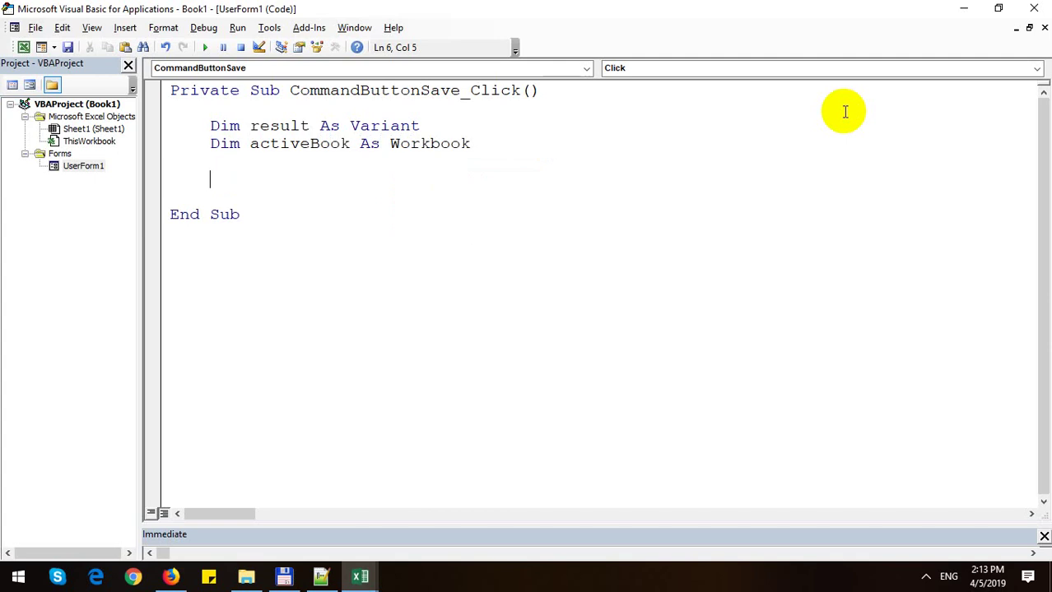
Step: Write 'result = Application.GetSaveAsFilename' using code completion
{"action": "type", "text": "result = "}
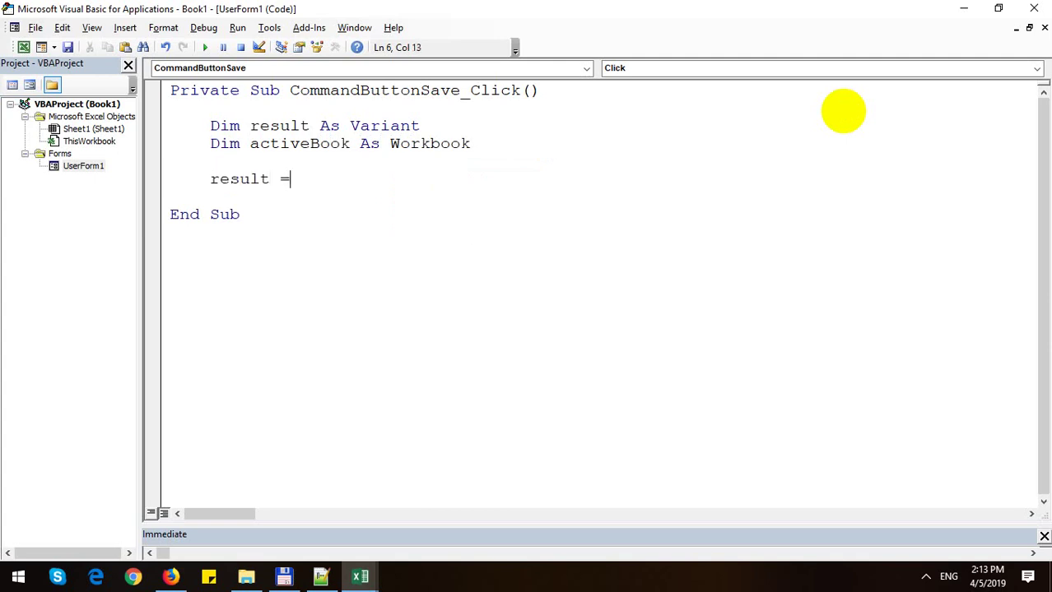
{"action": "type", "text": "App"}
{"action": "key", "text": "ctrl+space"}
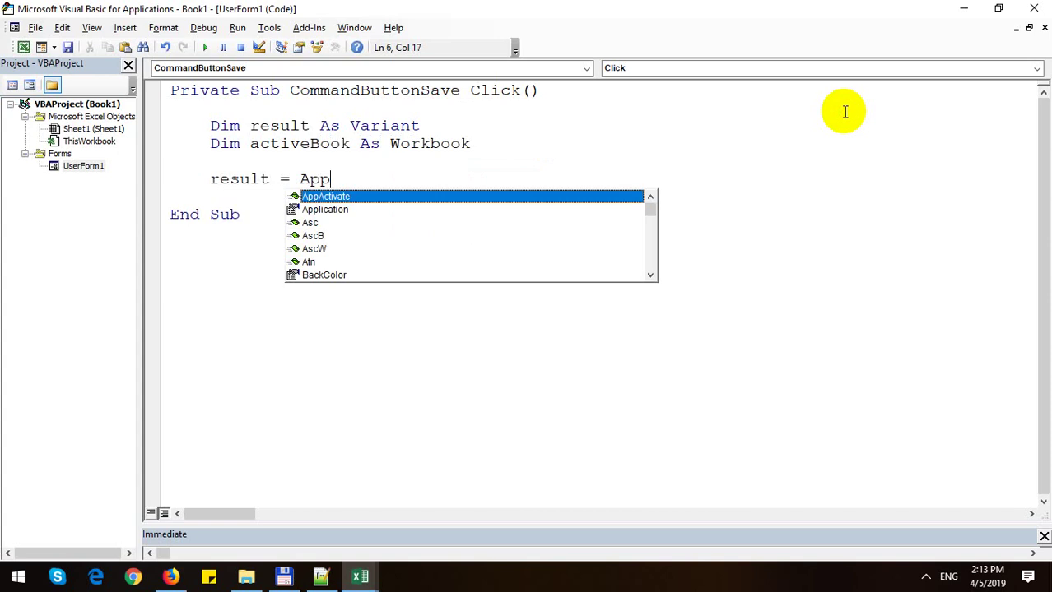
{"action": "key", "text": "Down"}
{"action": "type", "text": "."}
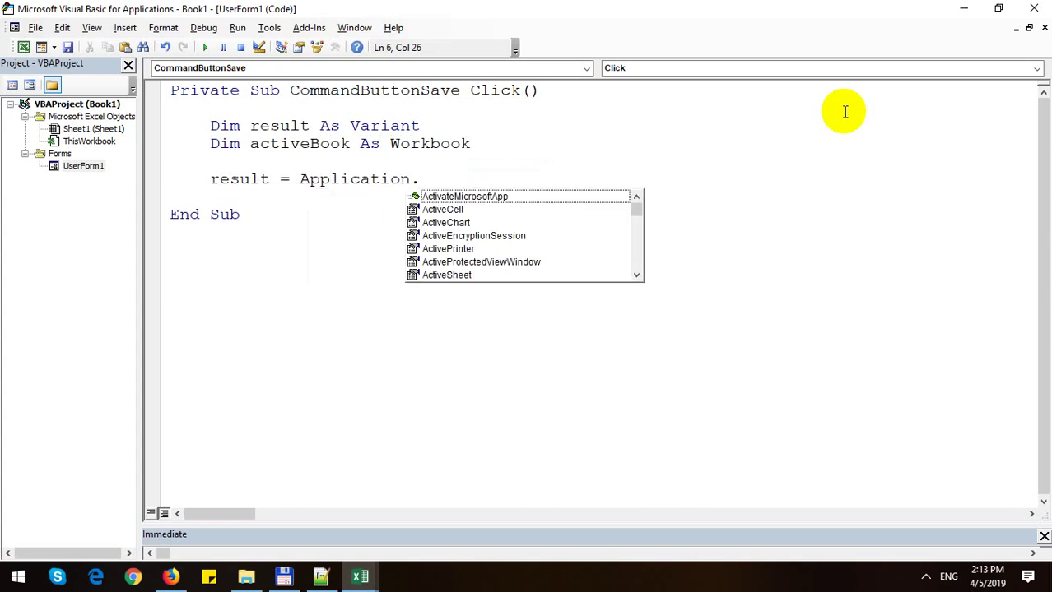
{"action": "type", "text": "Getsa"}
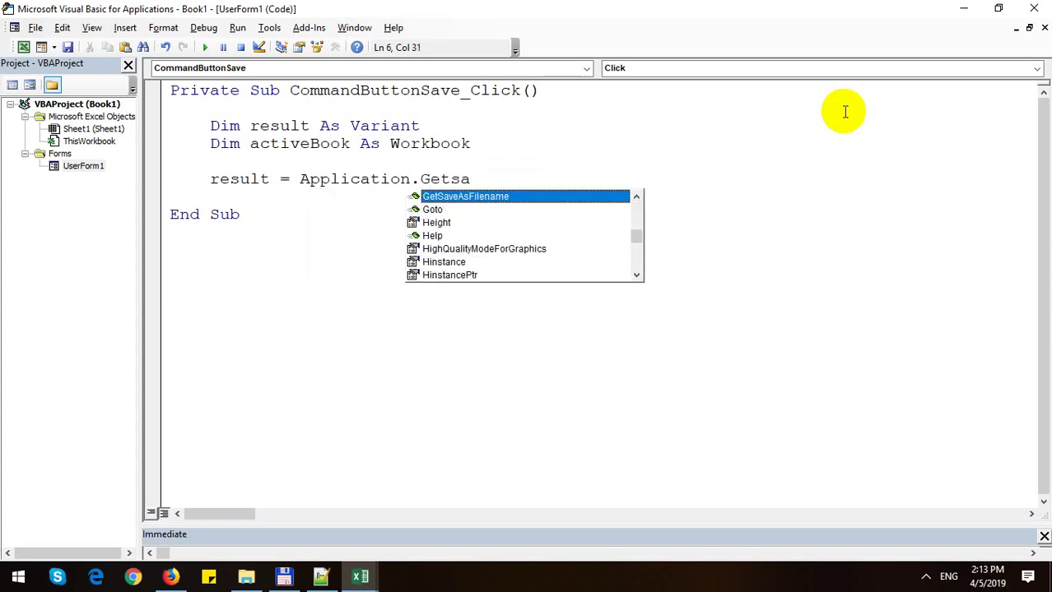
{"action": "key", "text": "Tab"}
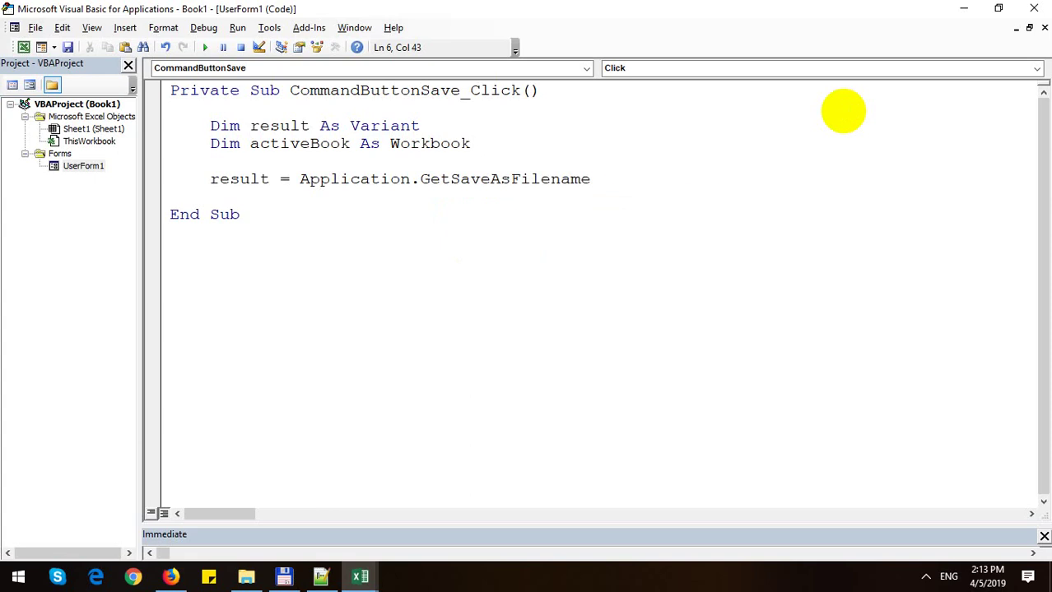
Step: Give GetSaveAsFilename three empty string arguments ("", "", ""), discarding a FileFilter attempt
{"action": "type", "text": "("}
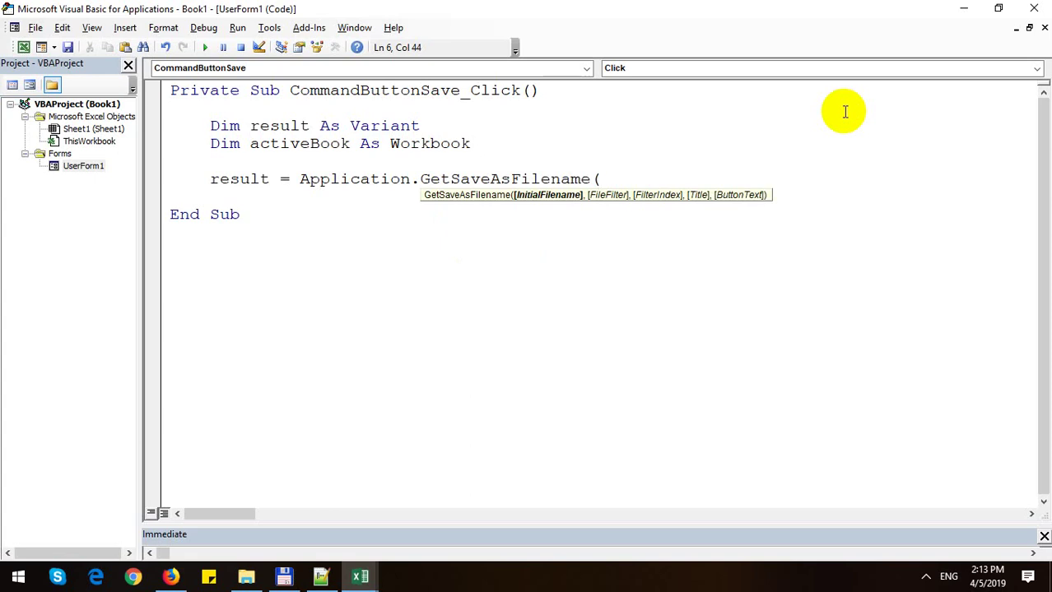
{"action": "type", "text": "Fi)"}
{"action": "key", "text": "Left"}
{"action": "type", "text": "Fi"}
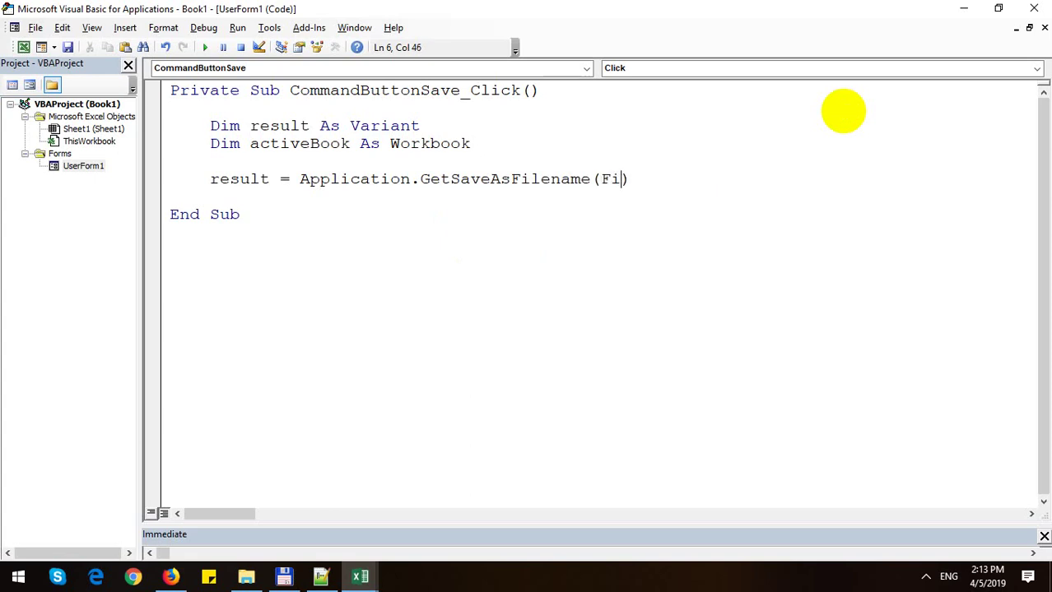
{"action": "key", "text": "ctrl+space"}
{"action": "type", "text": "le"}
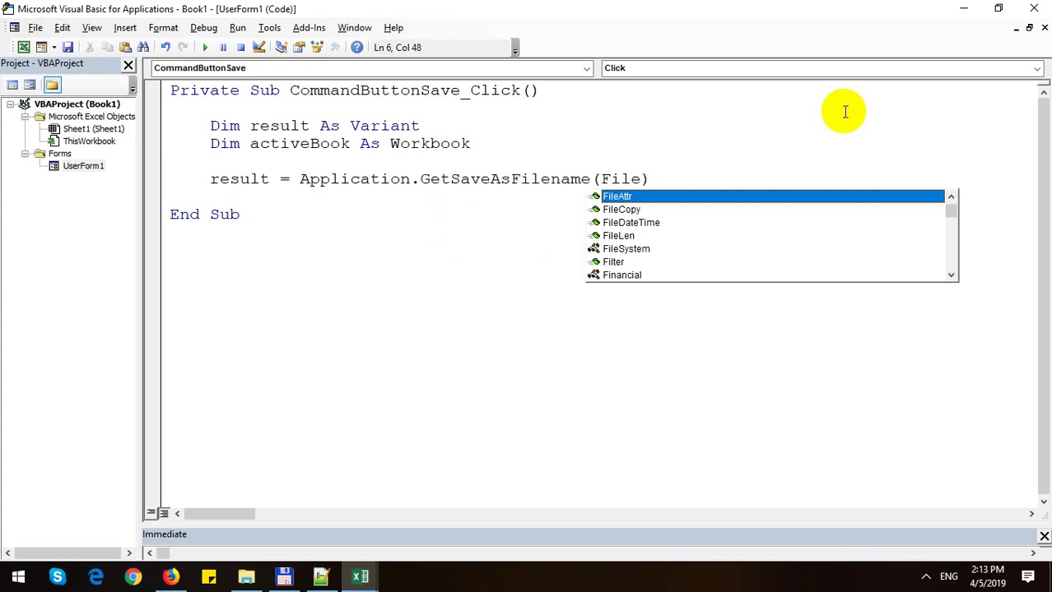
{"action": "type", "text": "N"}
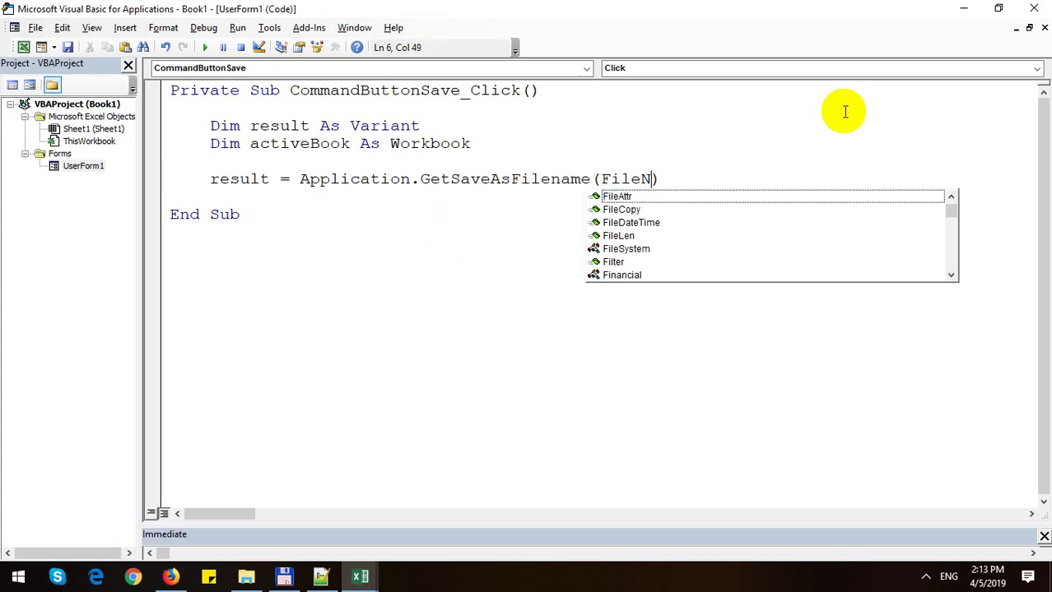
{"action": "key", "text": "BackSpace"}
{"action": "key", "text": "BackSpace"}
{"action": "type", "text": "e"}
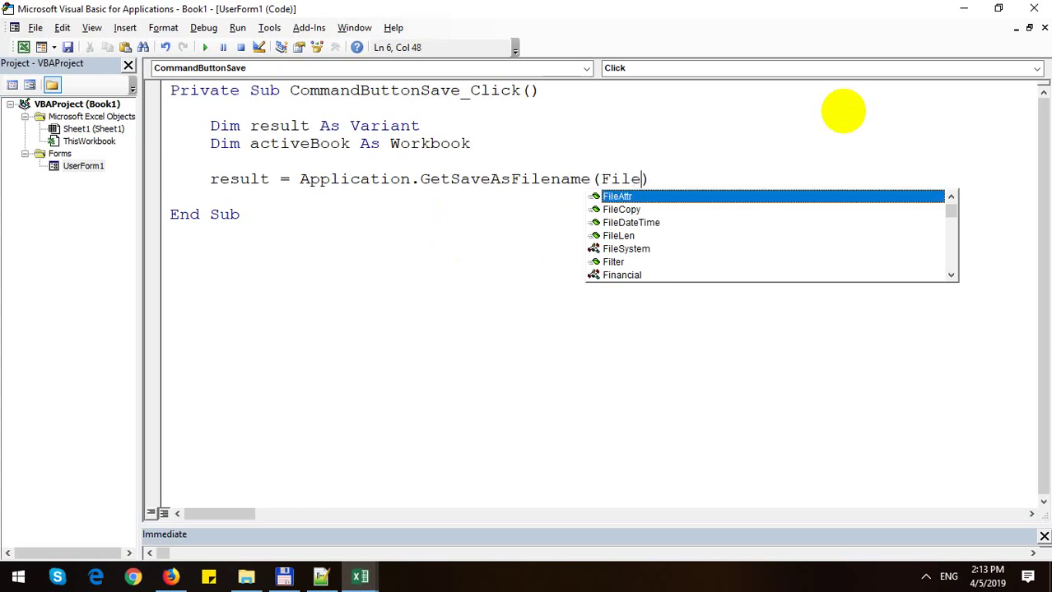
{"action": "type", "text": "Fi"}
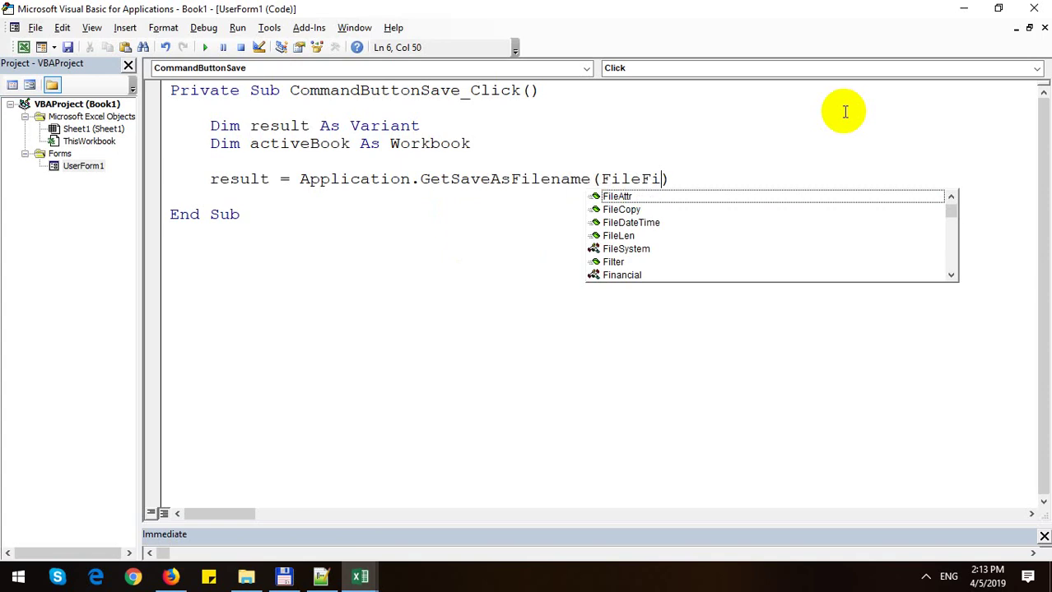
{"action": "key", "text": "BackSpace"}
{"action": "key", "text": "BackSpace"}
{"action": "key", "text": "BackSpace"}
{"action": "key", "text": "BackSpace"}
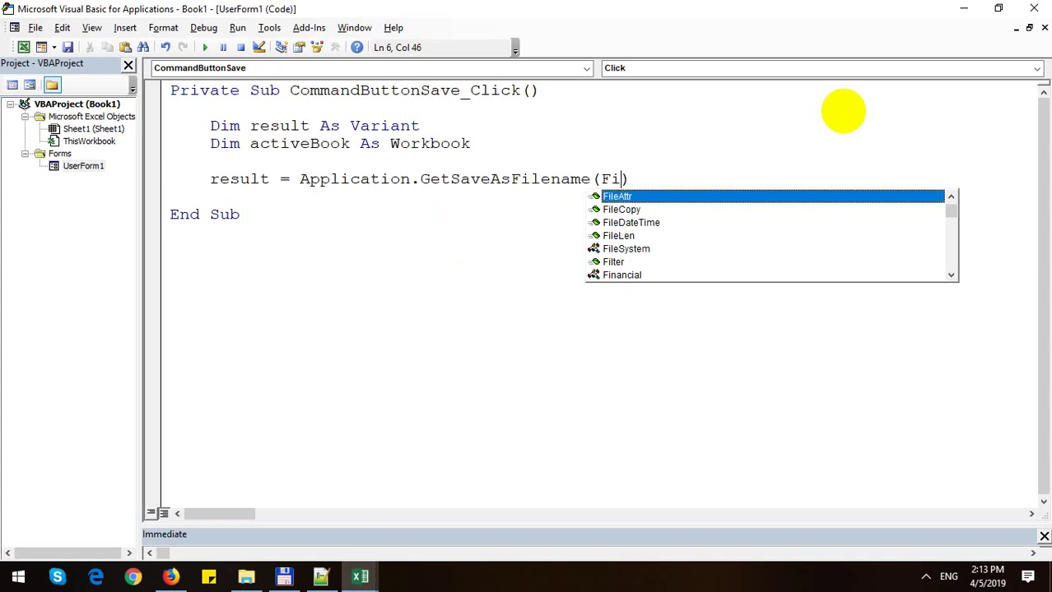
{"action": "key", "text": "BackSpace"}
{"action": "key", "text": "BackSpace"}
{"action": "key", "text": "BackSpace"}
{"action": "type", "text": "("}
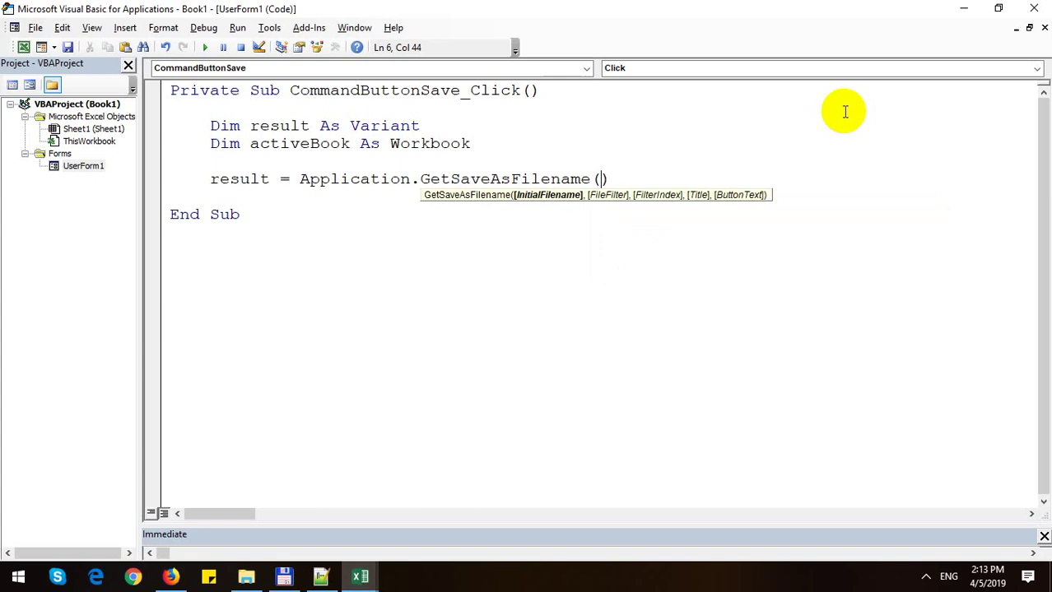
{"action": "type", "text": "\"\""}
{"action": "type", "text": ","}
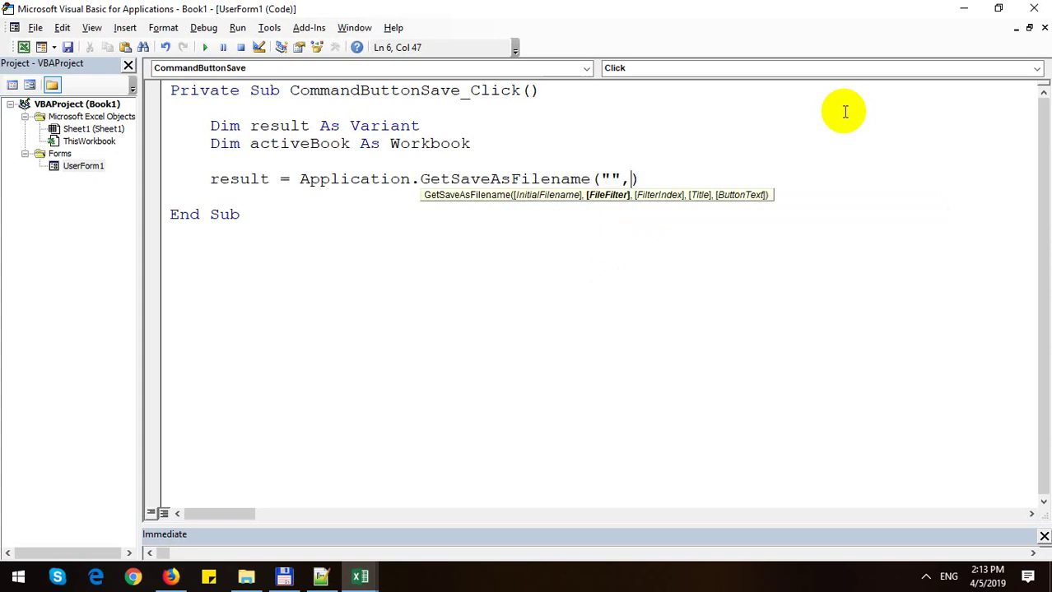
{"action": "type", "text": " \"\""}
{"action": "type", "text": ", \"\""}
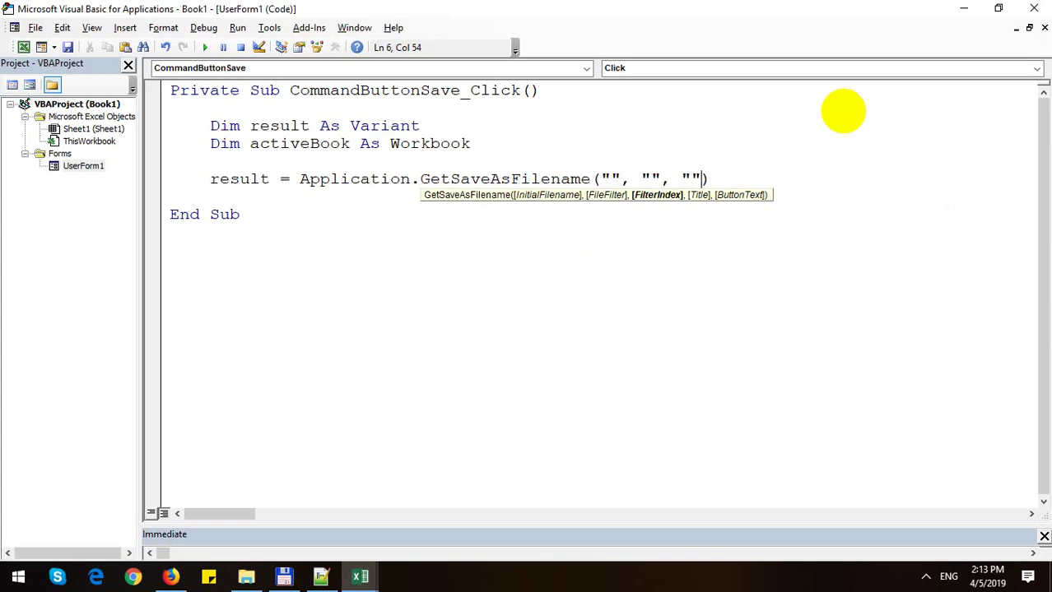
{"action": "key", "text": "Left"}
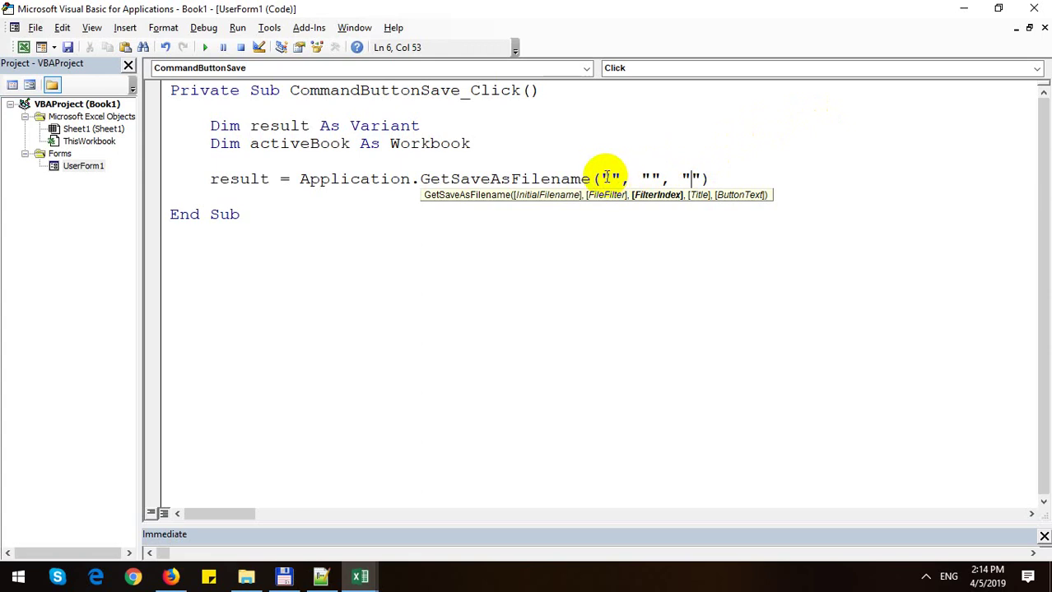
Step: Replace the empty arguments with FileFilter := "Excel File (*.xlsx)"
{"action": "left_click_drag", "start_coordinate": [602, 179], "coordinate": [697, 178]}
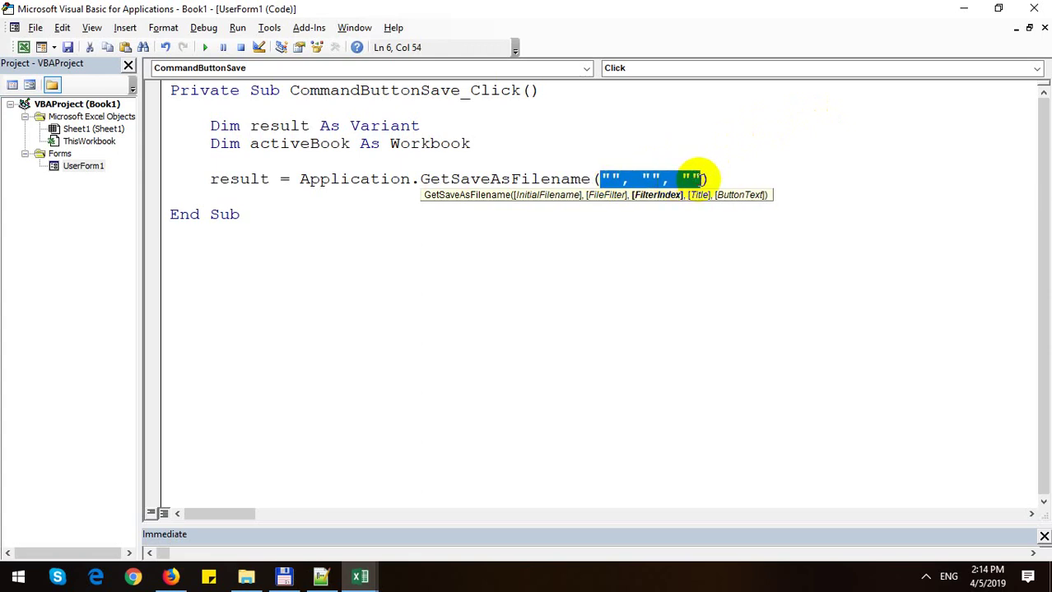
{"action": "type", "text": "FileFilter"}
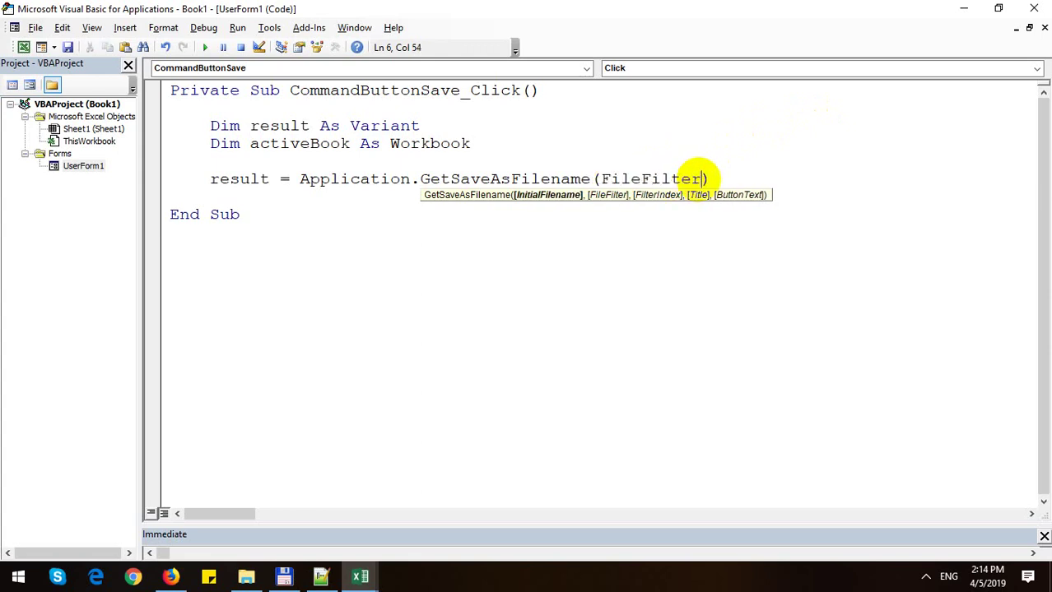
{"action": "type", "text": " := \"\""}
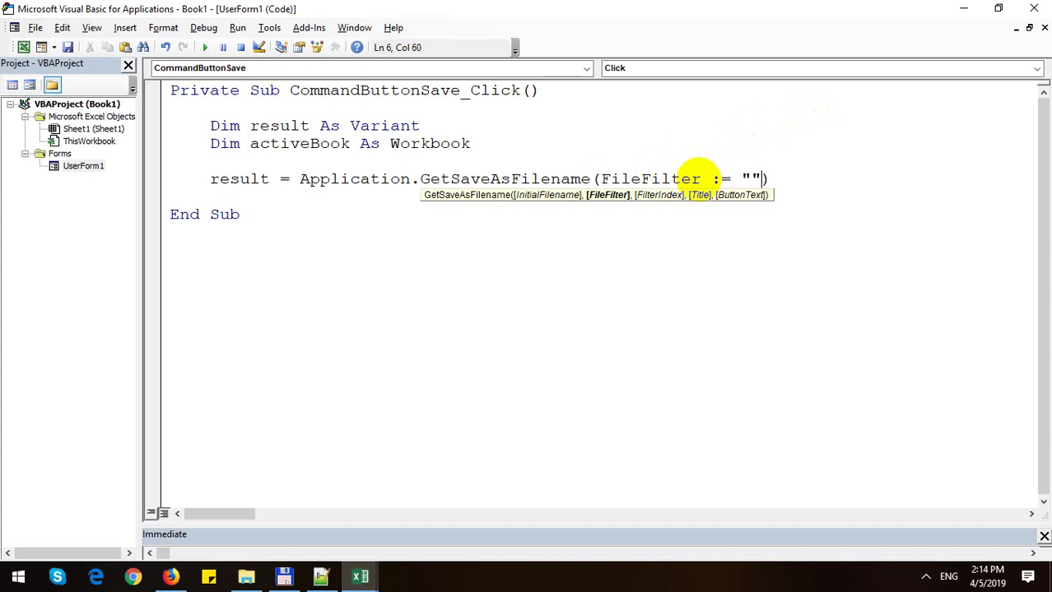
{"action": "key", "text": "Left"}
{"action": "type", "text": "Excel F"}
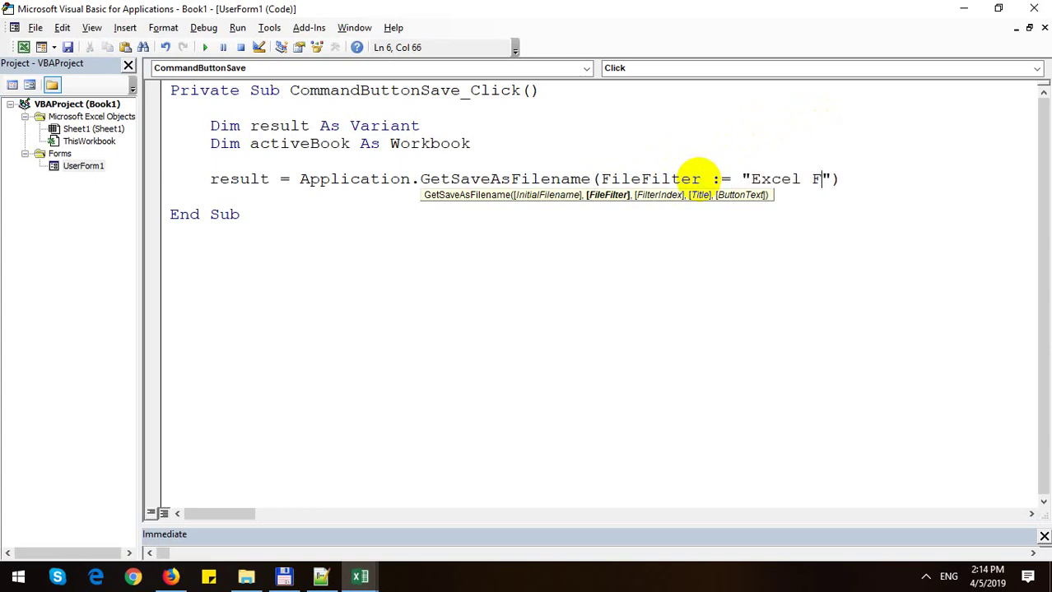
{"action": "type", "text": "ile"}
{"action": "type", "text": " (*.)"}
{"action": "key", "text": "Left"}
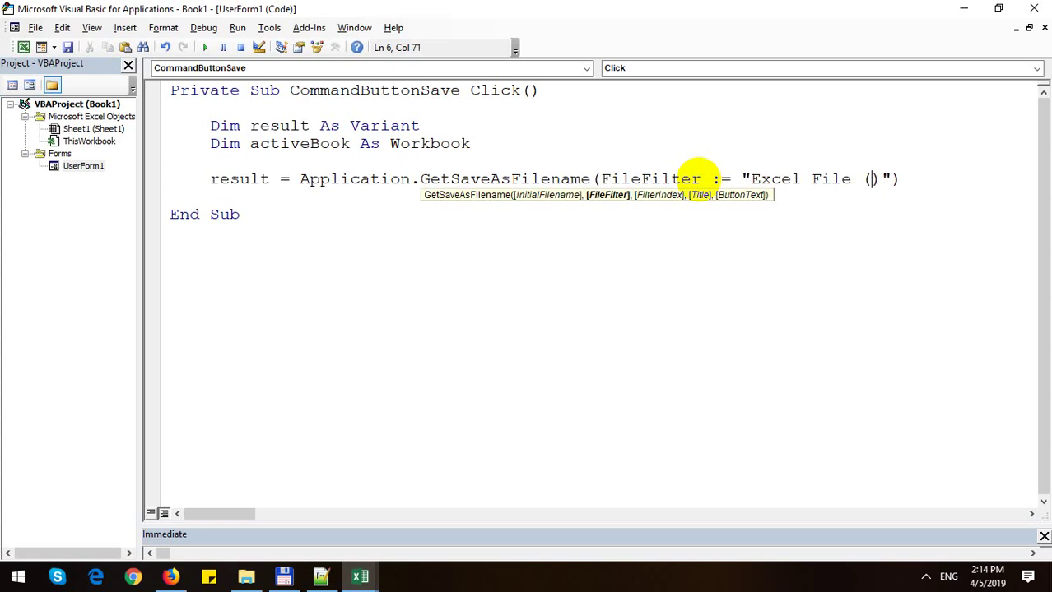
{"action": "type", "text": "*.x"}
{"action": "type", "text": "lsx"}
{"action": "key", "text": "Right"}
{"action": "key", "text": "Right"}
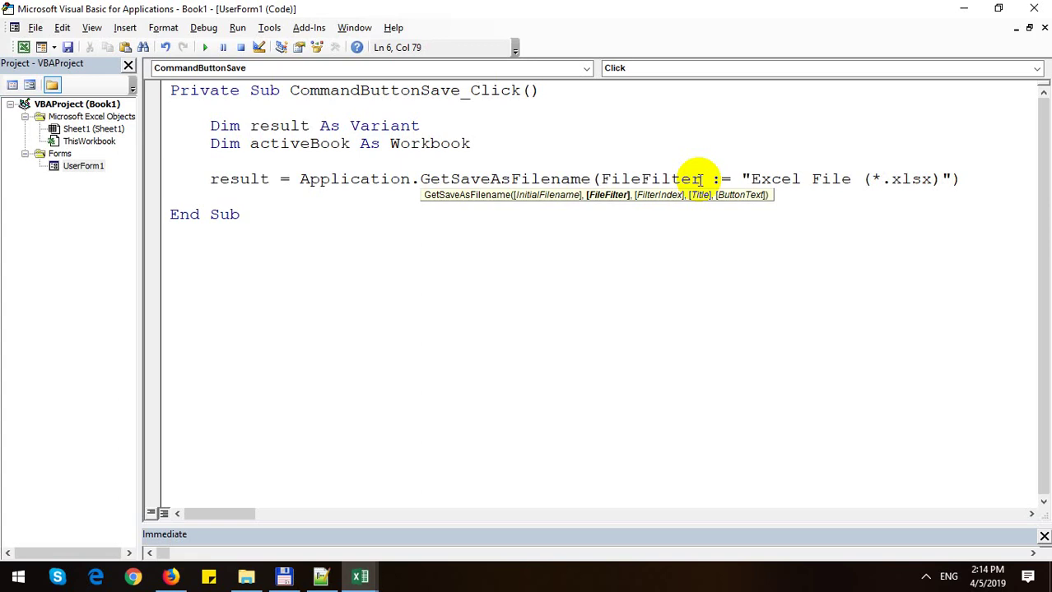
Step: Add ".xlsx" and title := "Save Excel" arguments and commit the line, raising a compile error
{"action": "type", "text": ","}
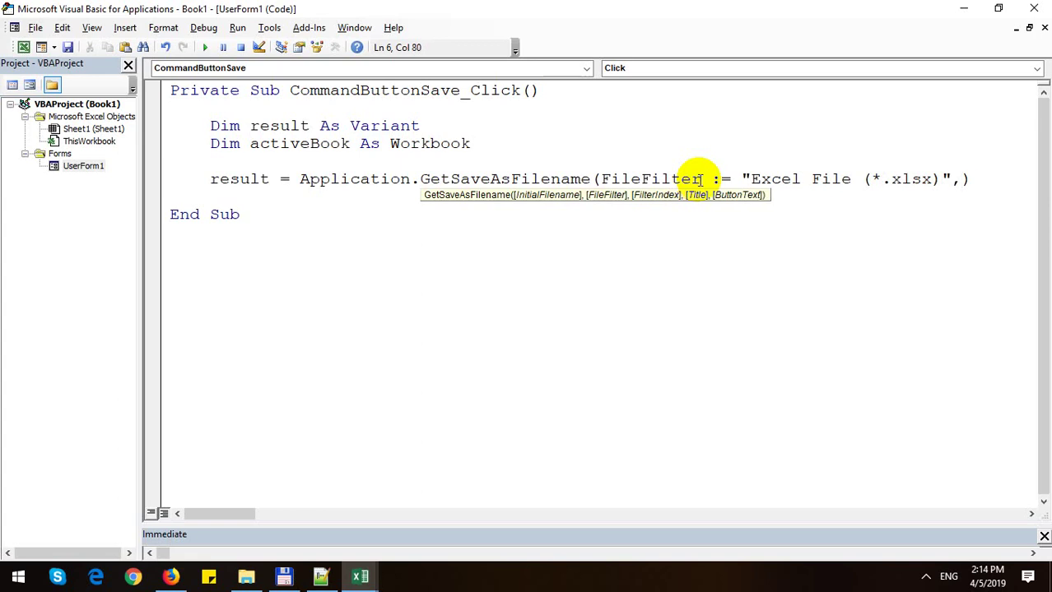
{"action": "type", "text": " \"\"."}
{"action": "type", "text": "xlsx"}
{"action": "key", "text": "Right"}
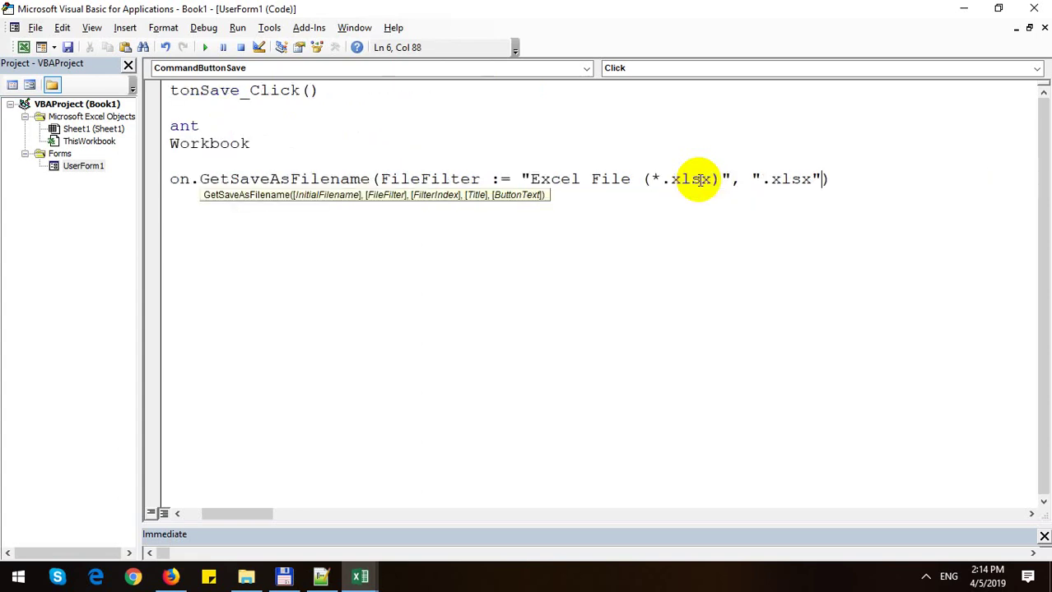
{"action": "type", "text": ","}
{"action": "type", "text": " title :"}
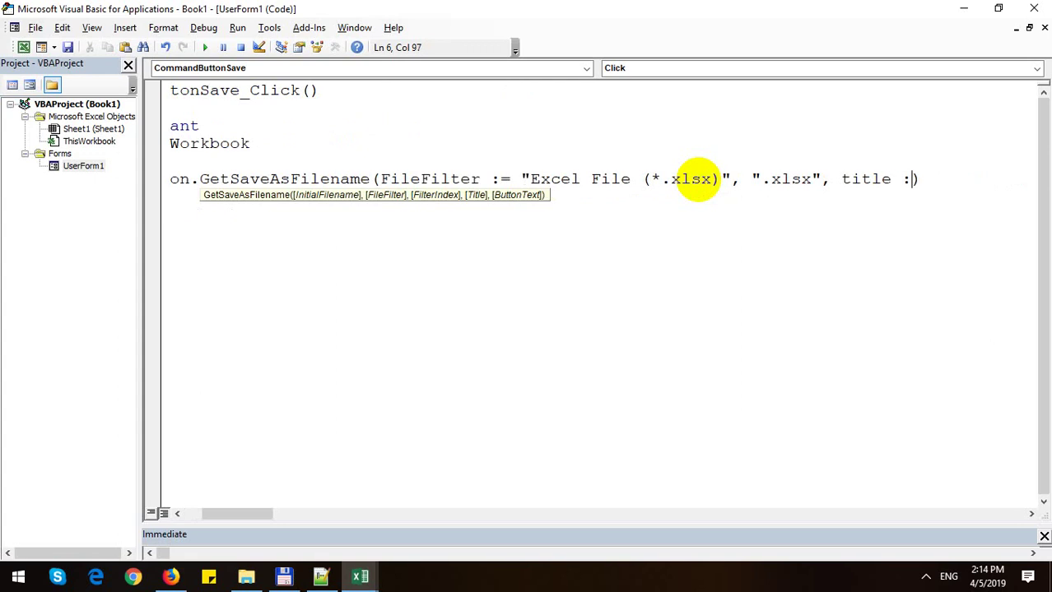
{"action": "type", "text": "="}
{"action": "type", "text": " \"Save"}
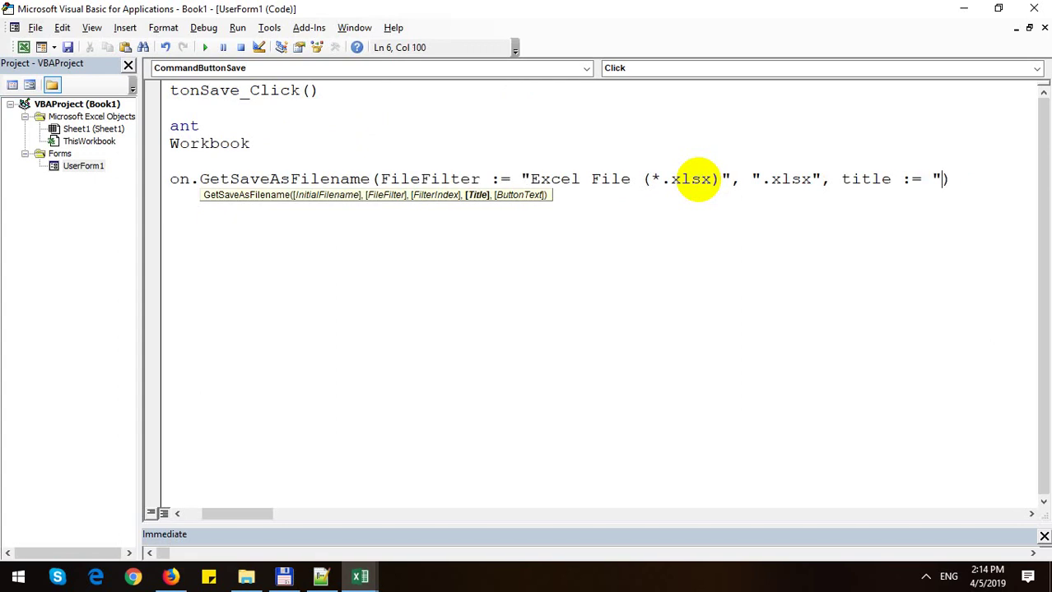
{"action": "type", "text": "\""}
{"action": "key", "text": "Left"}
{"action": "type", "text": "Save "}
{"action": "type", "text": "Excel"}
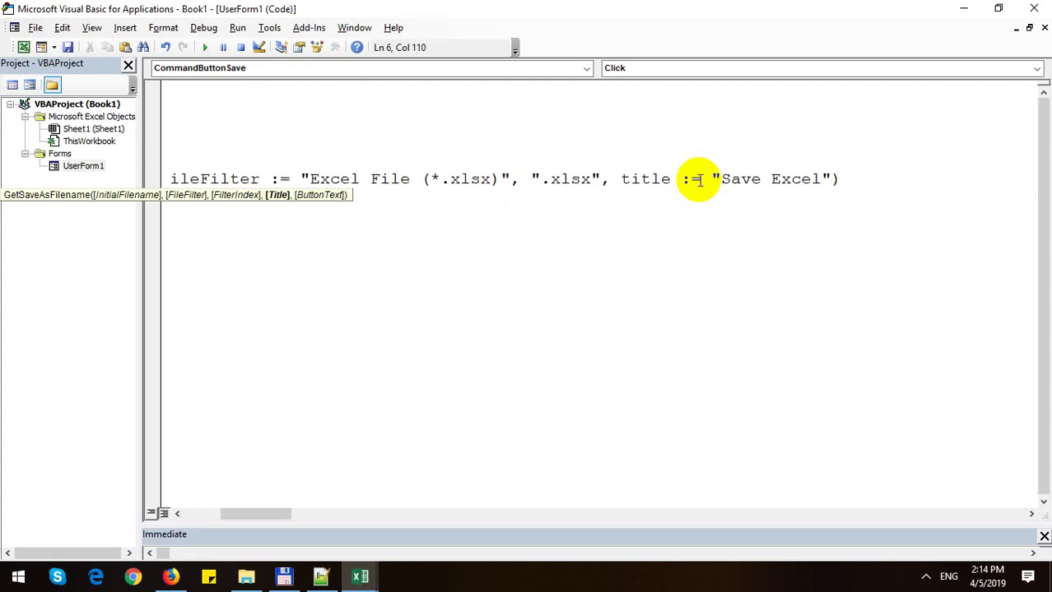
{"action": "key", "text": "Return"}
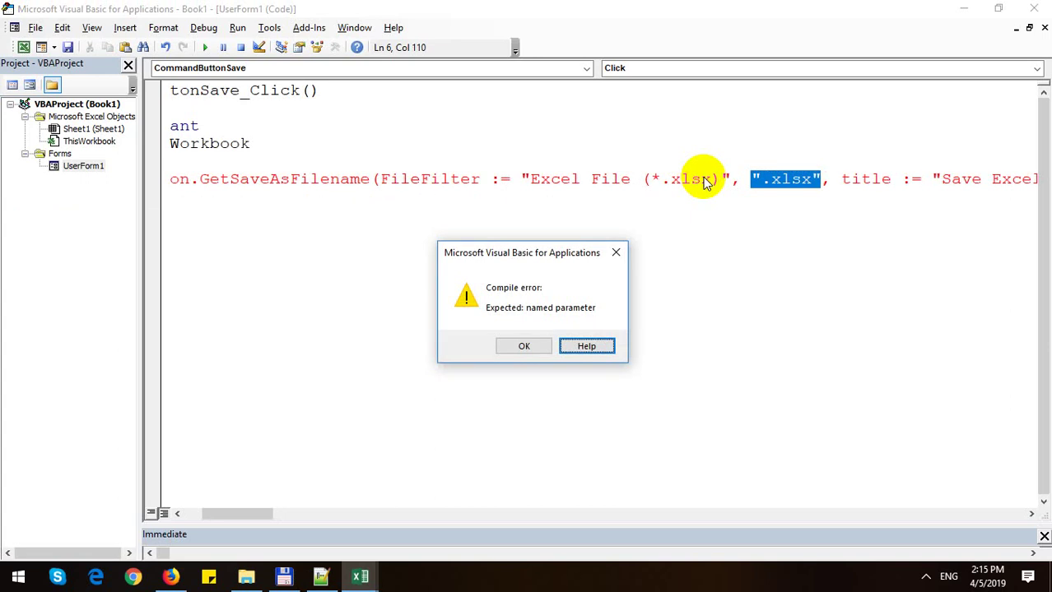
Step: Dismiss the compile error and merge the filter into one string "Excel File (*.xlsx), .xlsx"
{"action": "left_click", "coordinate": [566, 344]}
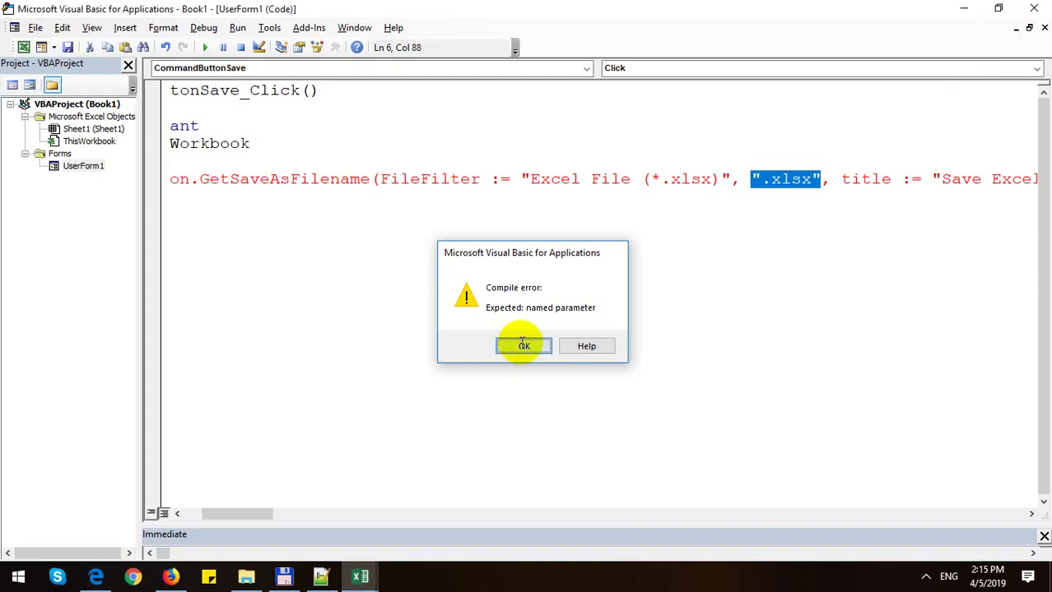
{"action": "left_click", "coordinate": [523, 346]}
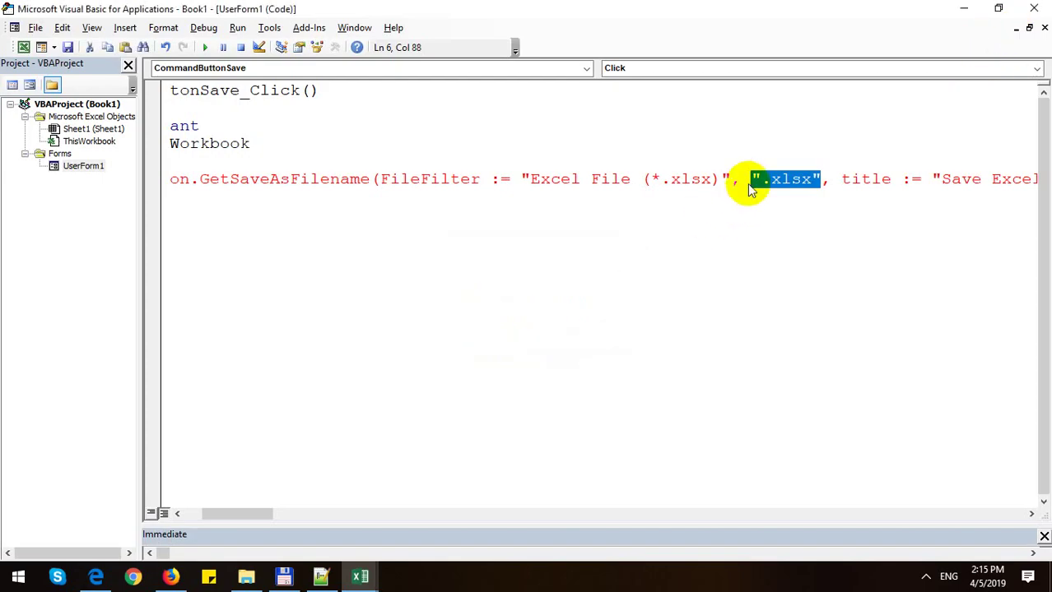
{"action": "left_click", "coordinate": [758, 180]}
{"action": "key", "text": "Delete"}
{"action": "key", "text": "BackSpace"}
{"action": "key", "text": "BackSpace"}
{"action": "key", "text": "BackSpace"}
{"action": "key", "text": "BackSpace"}
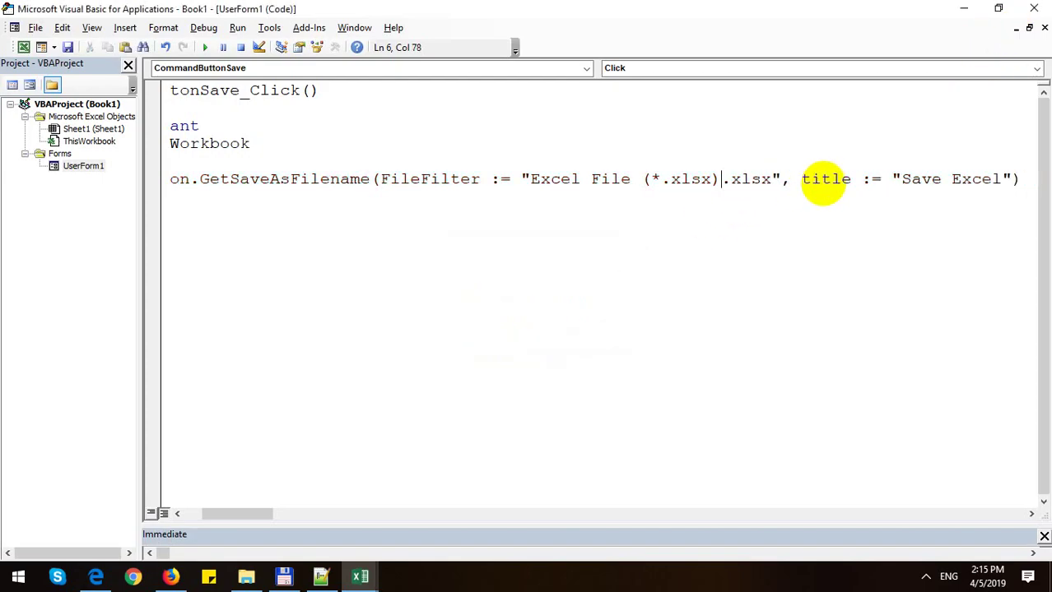
{"action": "type", "text": ","}
{"action": "left_click", "coordinate": [810, 196]}
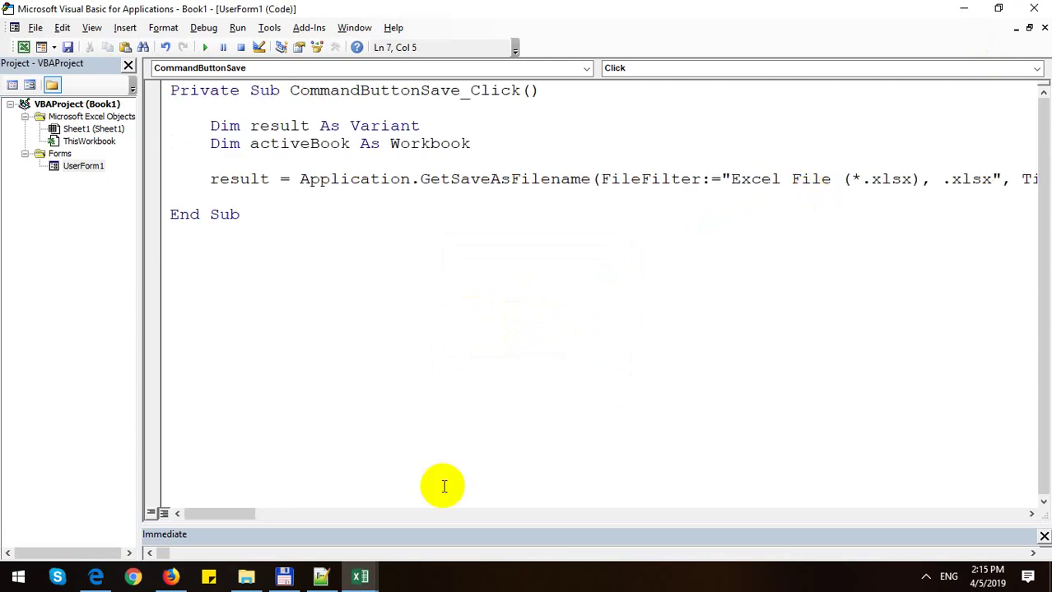
{"action": "mouse_move", "coordinate": [216, 511]}
{"action": "left_mouse_down"}
{"action": "mouse_move", "coordinate": [247, 516]}
{"action": "mouse_move", "coordinate": [212, 511]}
{"action": "left_mouse_up"}
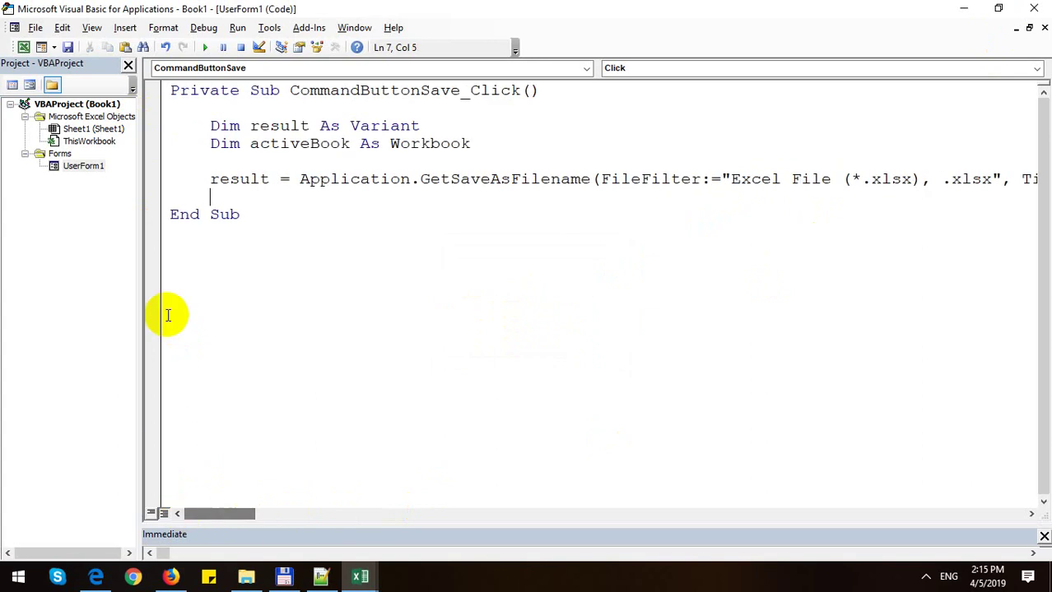
Step: Add an If result <> 0 Then ... End If block to the Save handler
{"action": "type", "text": "if"}
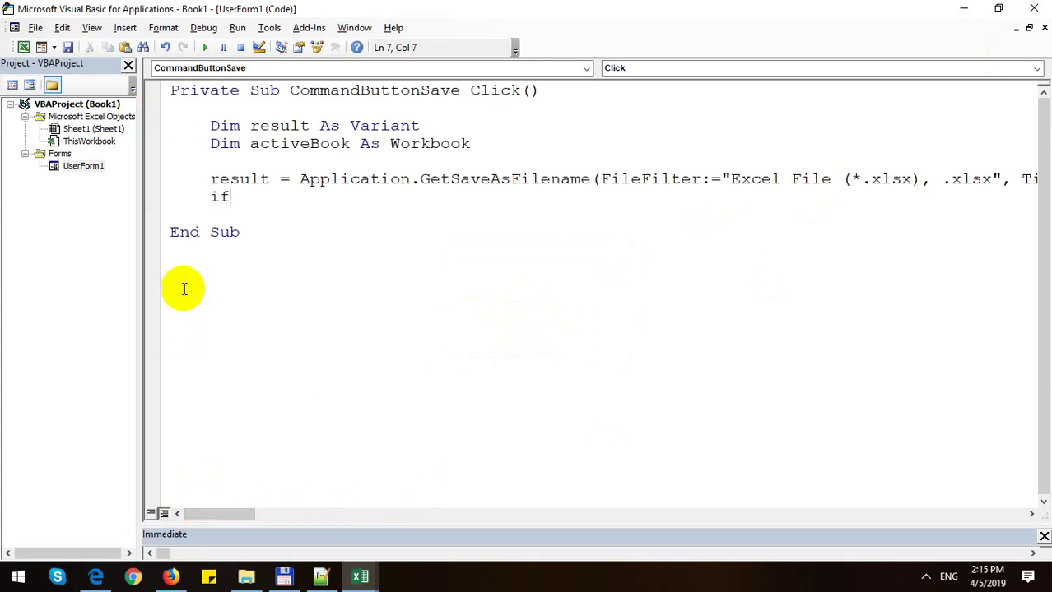
{"action": "key", "text": "BackSpace"}
{"action": "key", "text": "BackSpace"}
{"action": "key", "text": "Return"}
{"action": "type", "text": "if"}
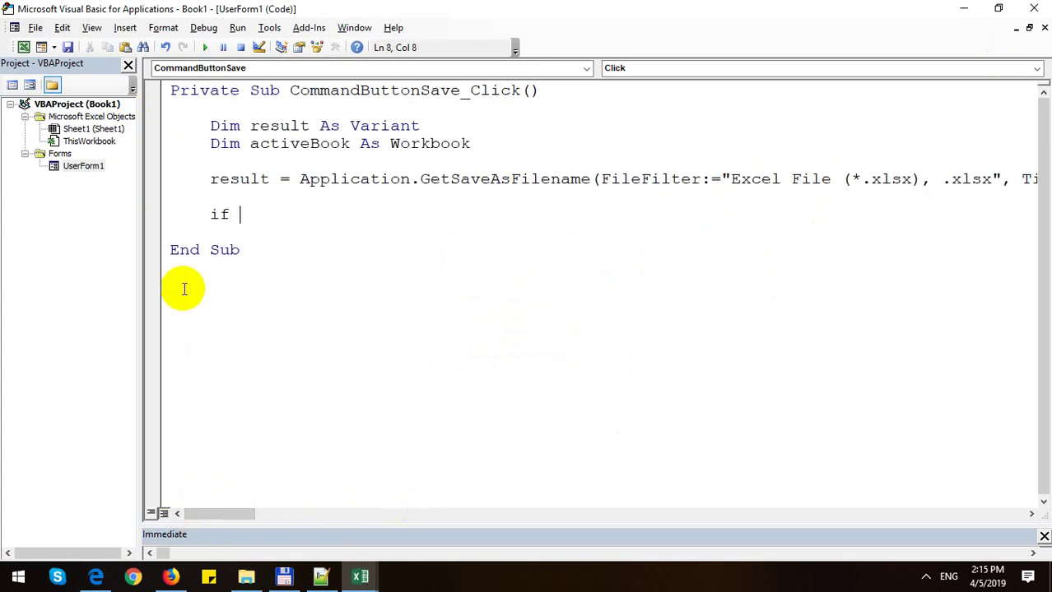
{"action": "type", "text": " res"}
{"action": "key", "text": "ctrl+space"}
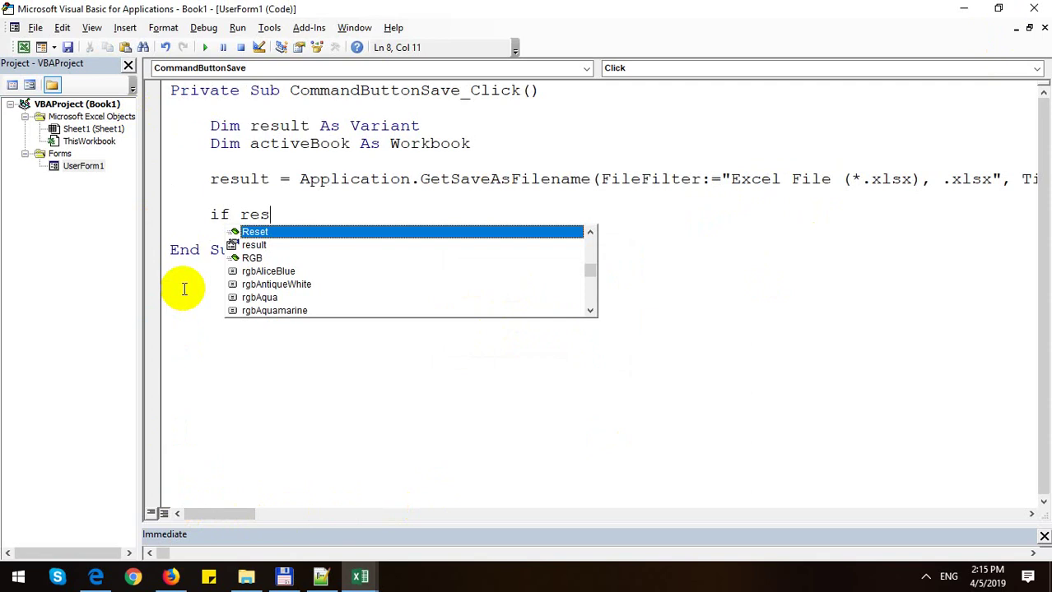
{"action": "type", "text": "ult <>"}
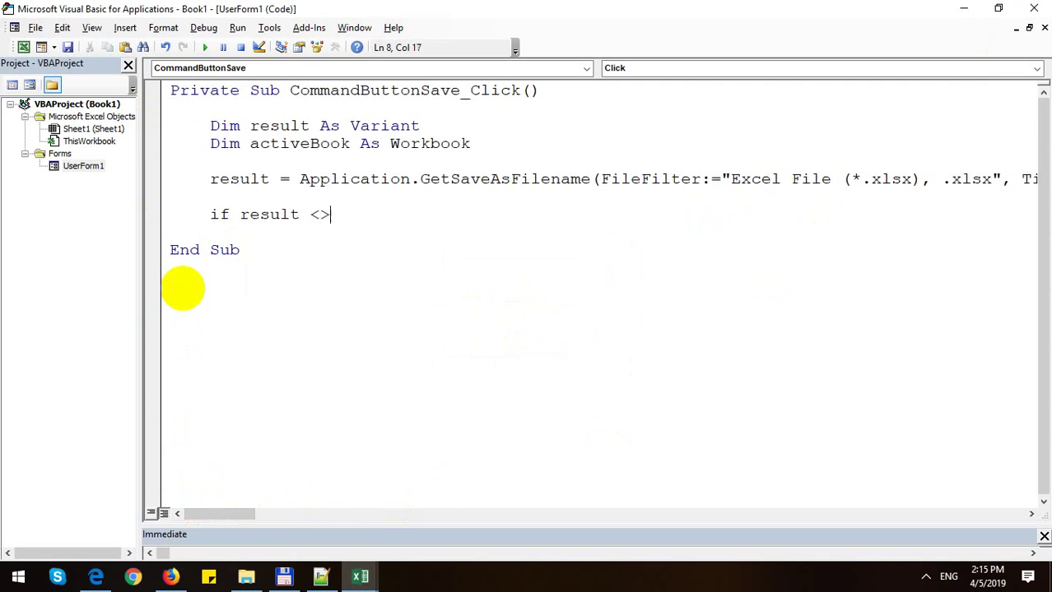
{"action": "type", "text": " 0 then"}
{"action": "key", "text": "Return"}
{"action": "key", "text": "Return"}
{"action": "type", "text": "end"}
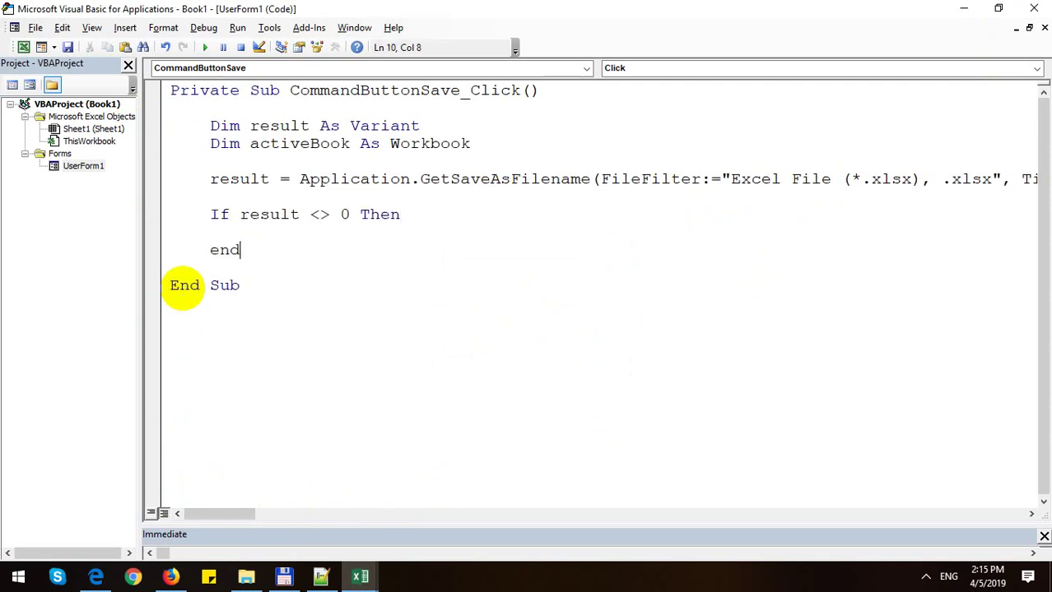
{"action": "type", "text": " if"}
{"action": "key", "text": "Up"}
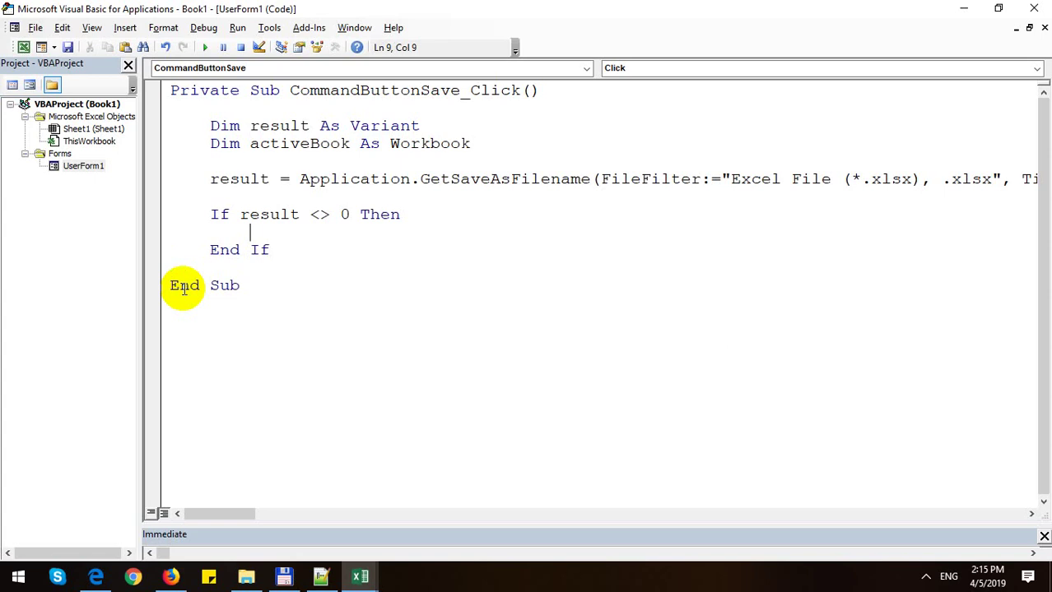
Step: Inside the block, save via ActiveWorkbook.SaveAs FileName:=result, FileFormat:=xlWorkbookNormal
{"action": "type", "text": "Ac"}
{"action": "key", "text": "ctrl+space"}
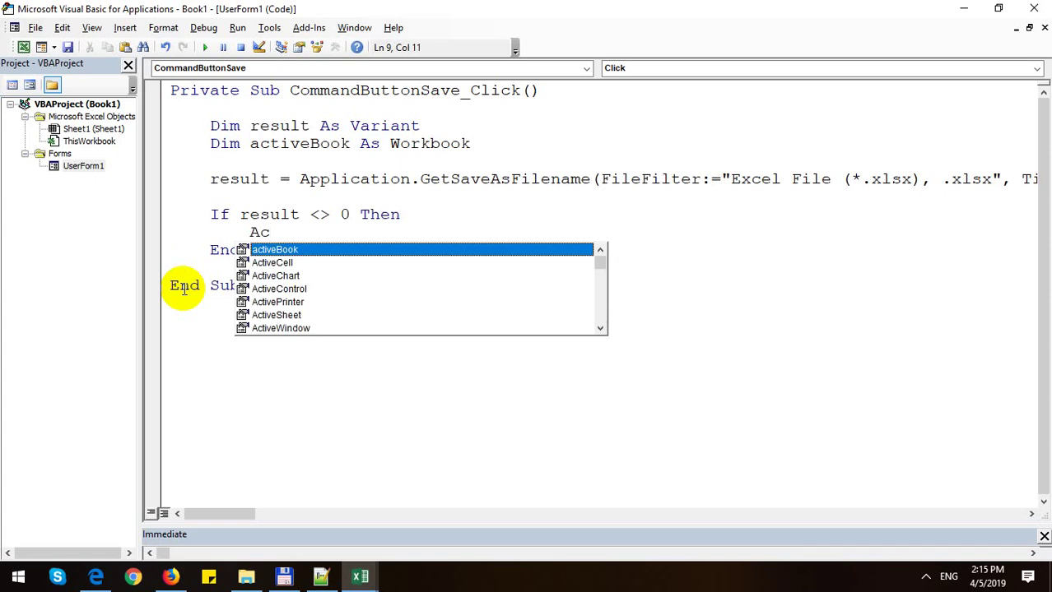
{"action": "type", "text": "tivew"}
{"action": "key", "text": "Down"}
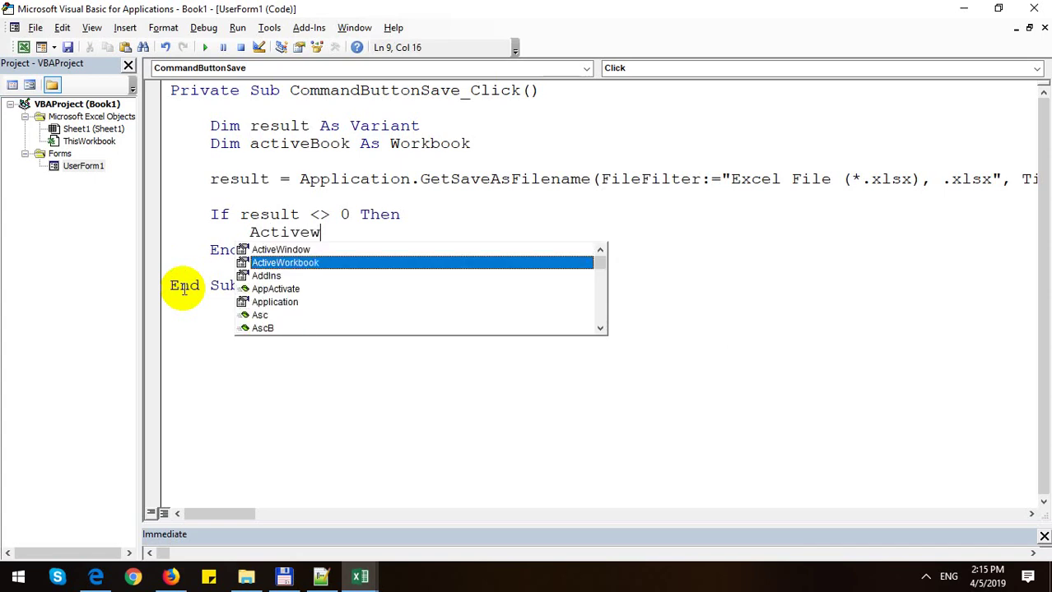
{"action": "key", "text": "Tab"}
{"action": "type", "text": ".save"}
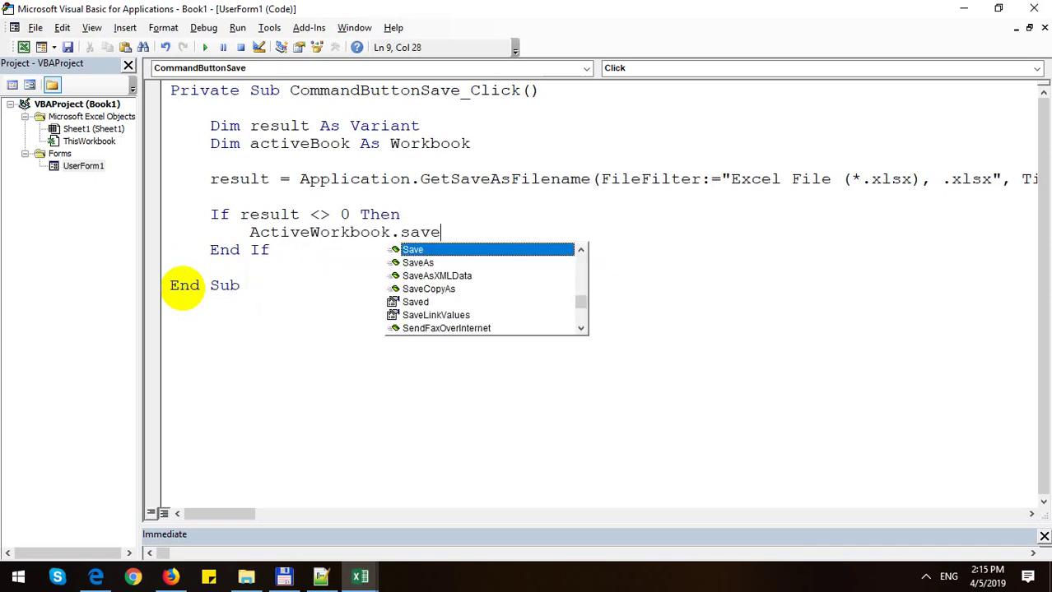
{"action": "key", "text": "Down"}
{"action": "key", "text": "Tab"}
{"action": "type", "text": "("}
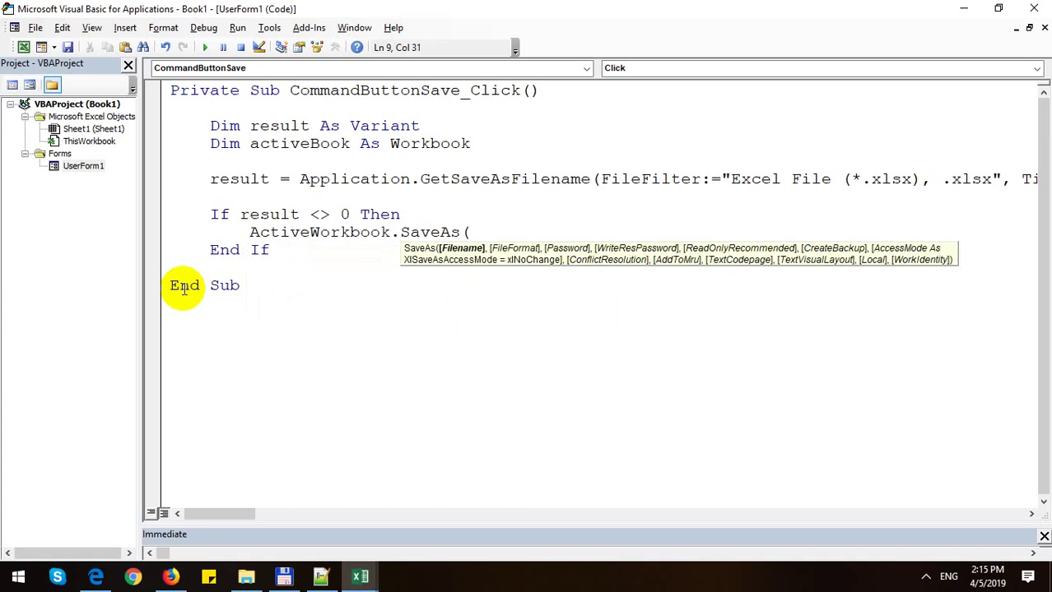
{"action": "type", "text": ")"}
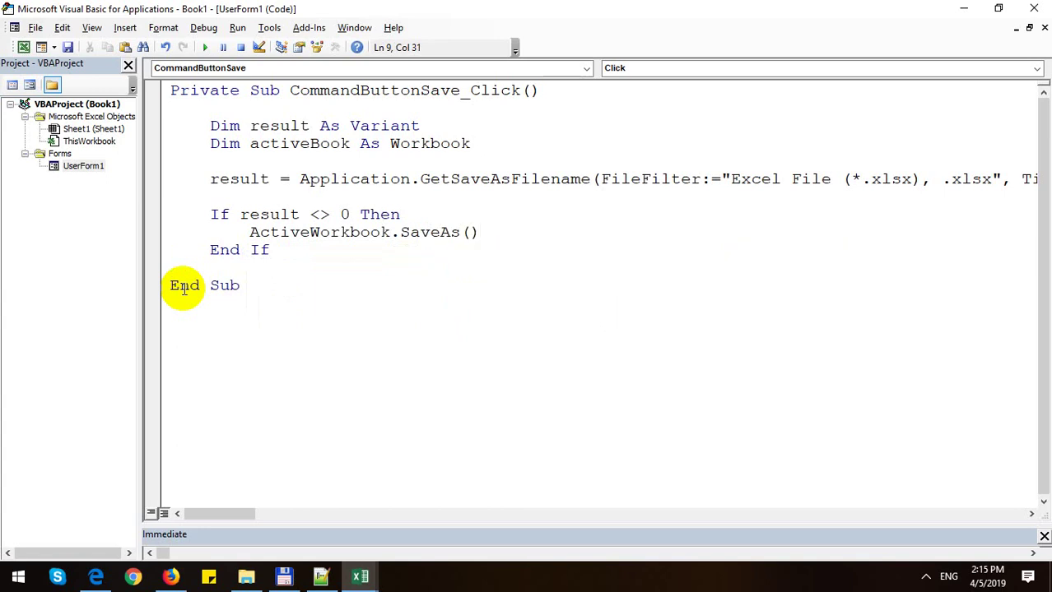
{"action": "key", "text": "BackSpace"}
{"action": "key", "text": "BackSpace"}
{"action": "type", "text": "File"}
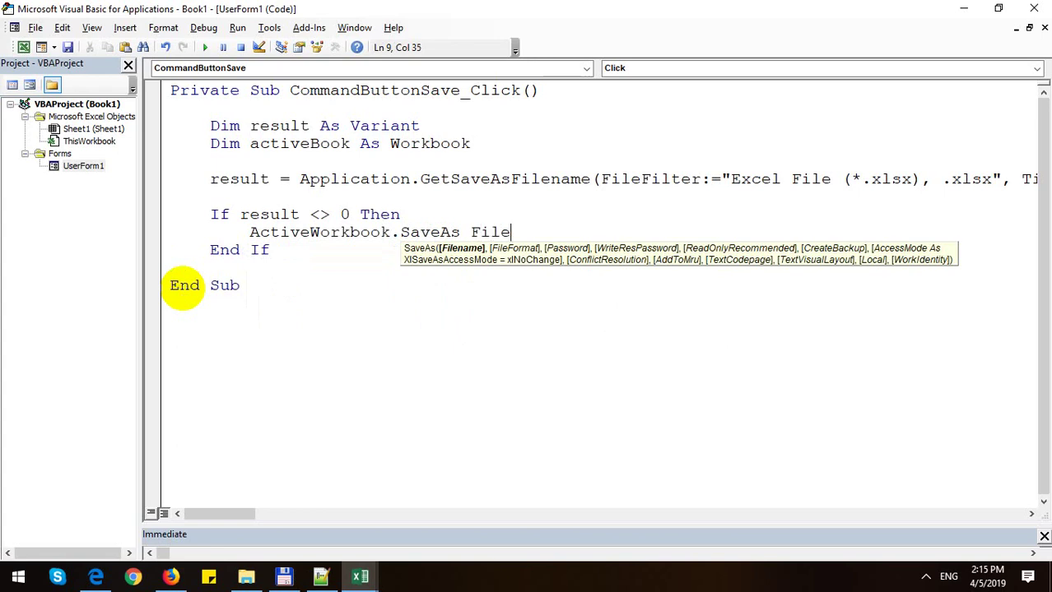
{"action": "type", "text": "Name :="}
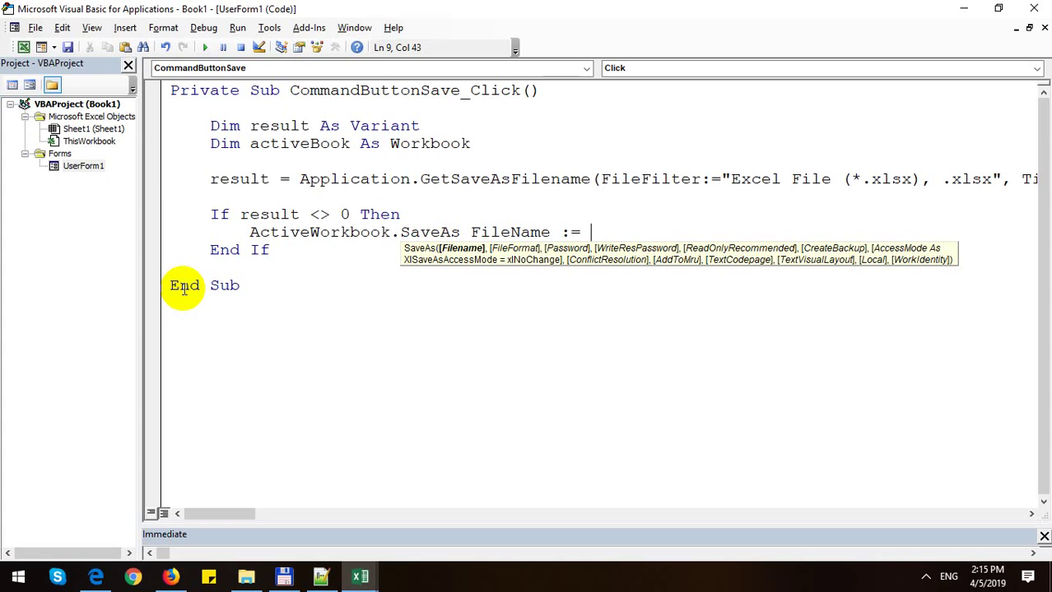
{"action": "type", "text": "re"}
{"action": "type", "text": "sult"}
{"action": "type", "text": ", File"}
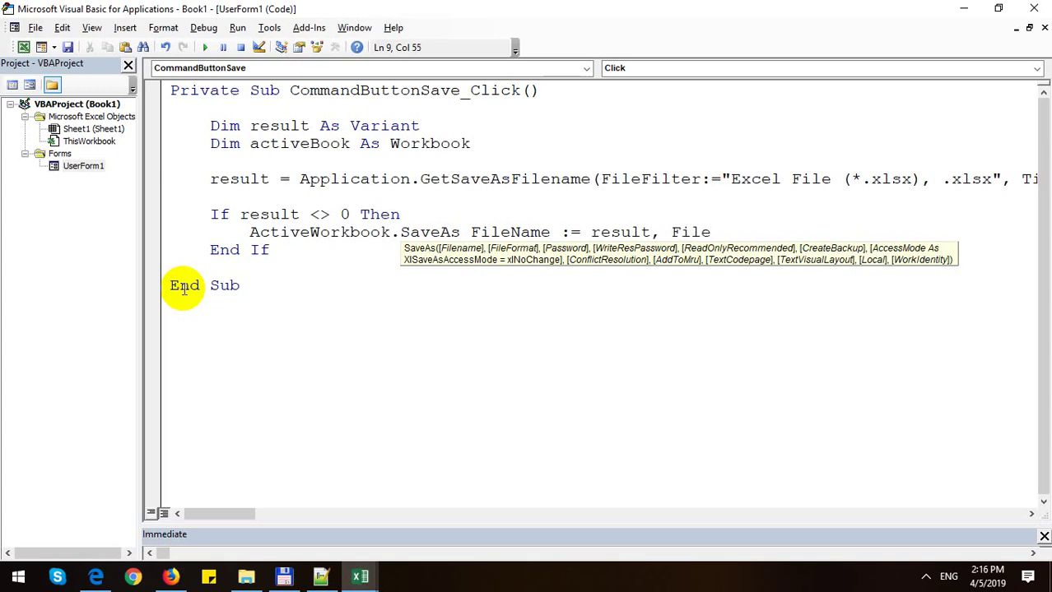
{"action": "type", "text": "Fom"}
{"action": "type", "text": "mat "}
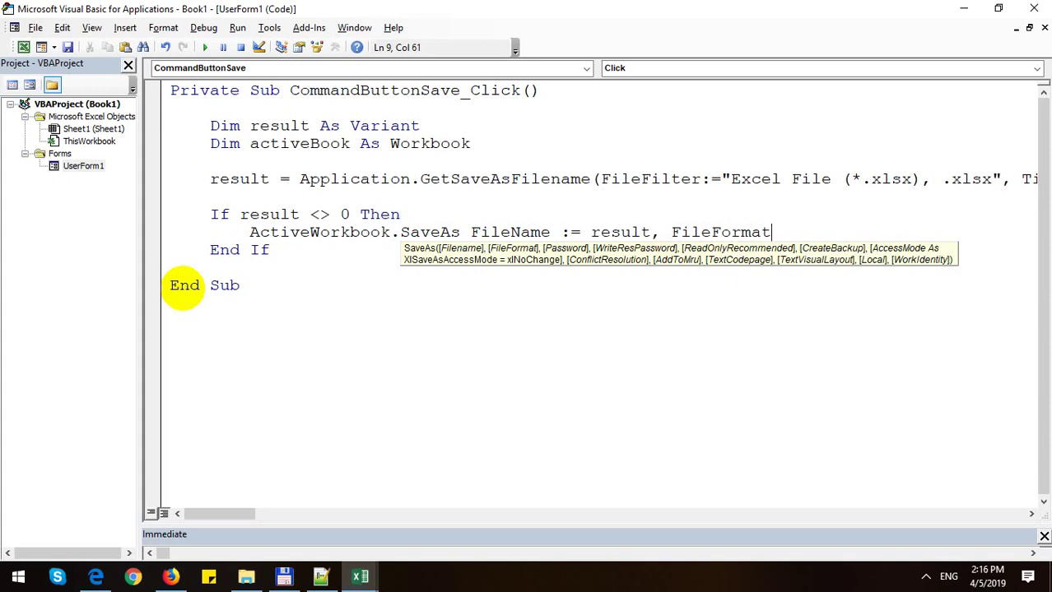
{"action": "type", "text": ":="}
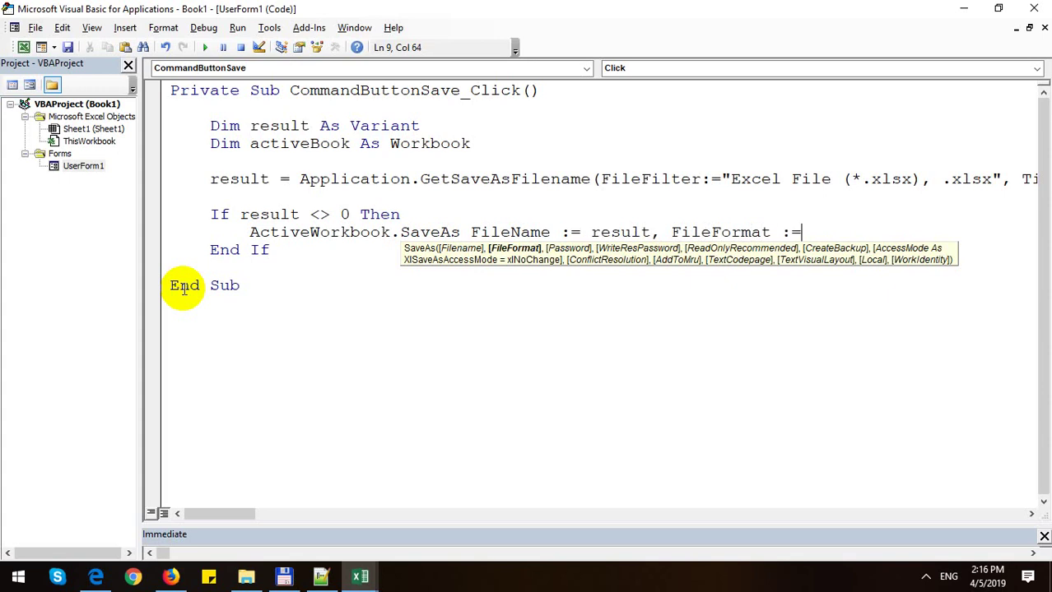
{"action": "type", "text": " xl"}
{"action": "key", "text": "ctrl+space"}
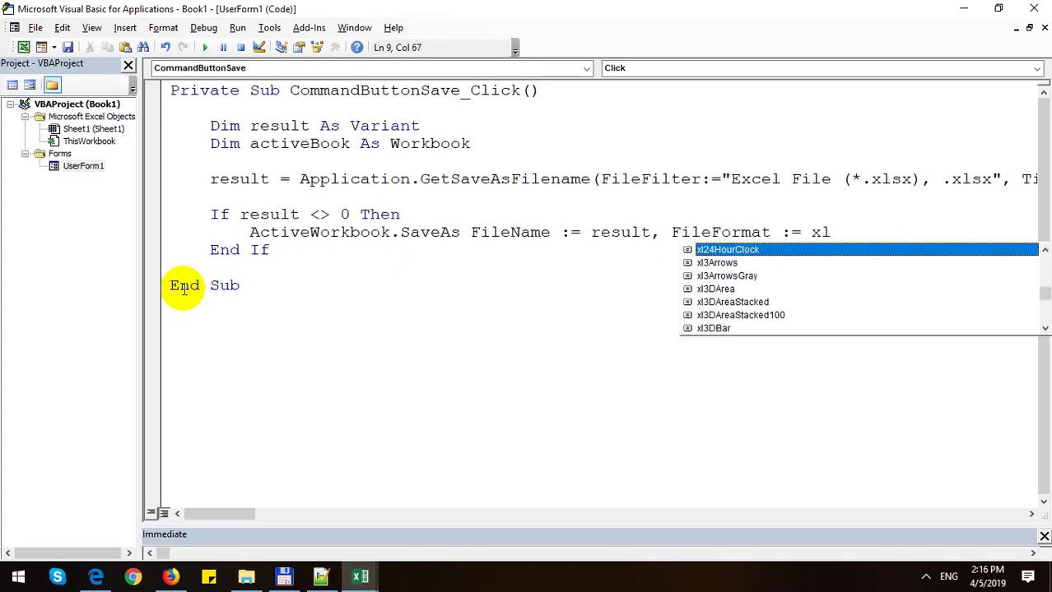
{"action": "type", "text": "Wo"}
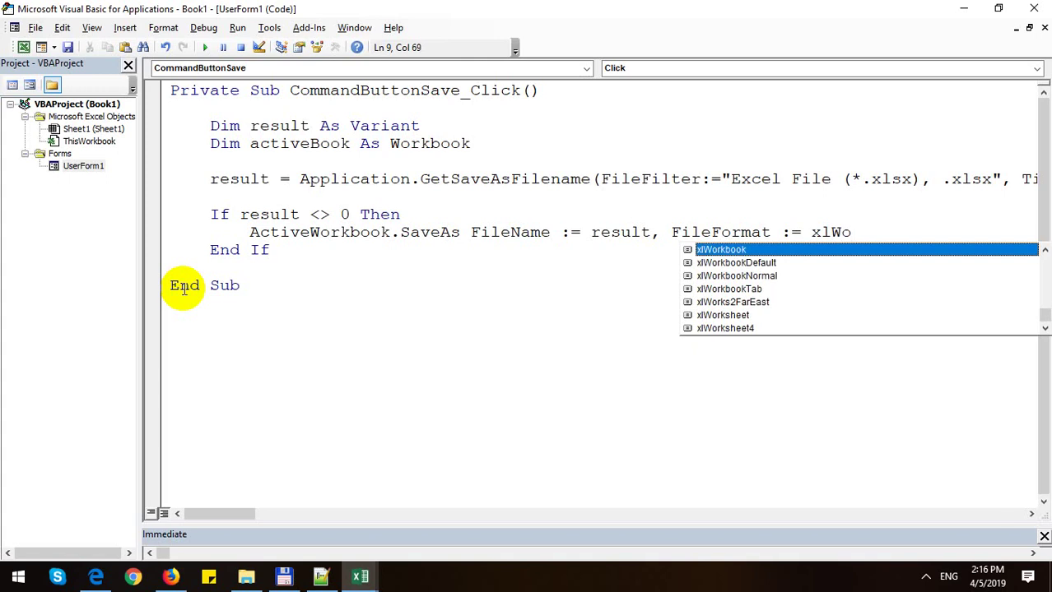
{"action": "key", "text": "Down"}
{"action": "key", "text": "Down"}
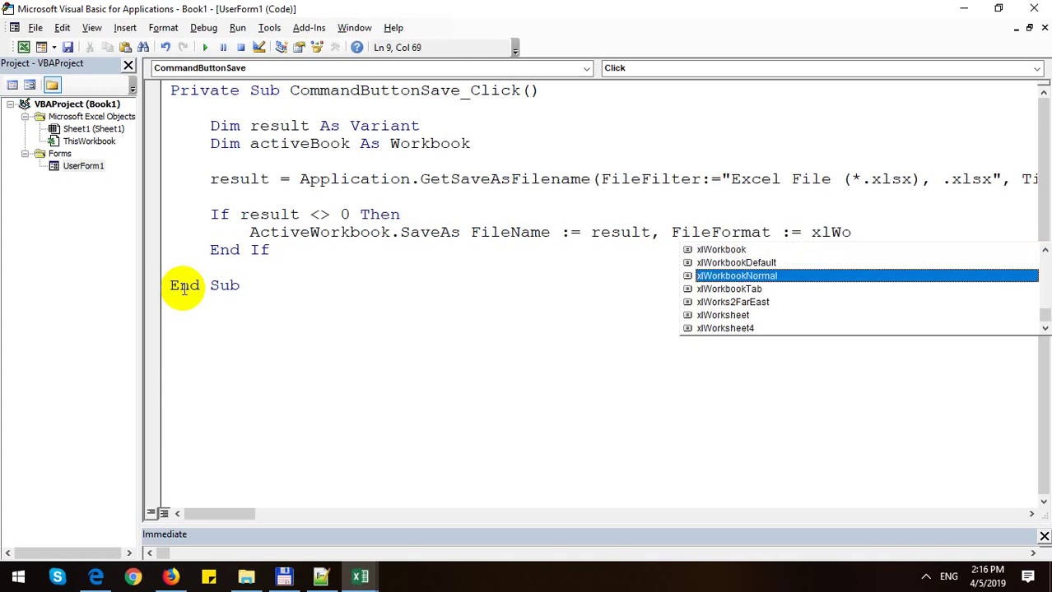
{"action": "key", "text": "Tab"}
{"action": "key", "text": "Down"}
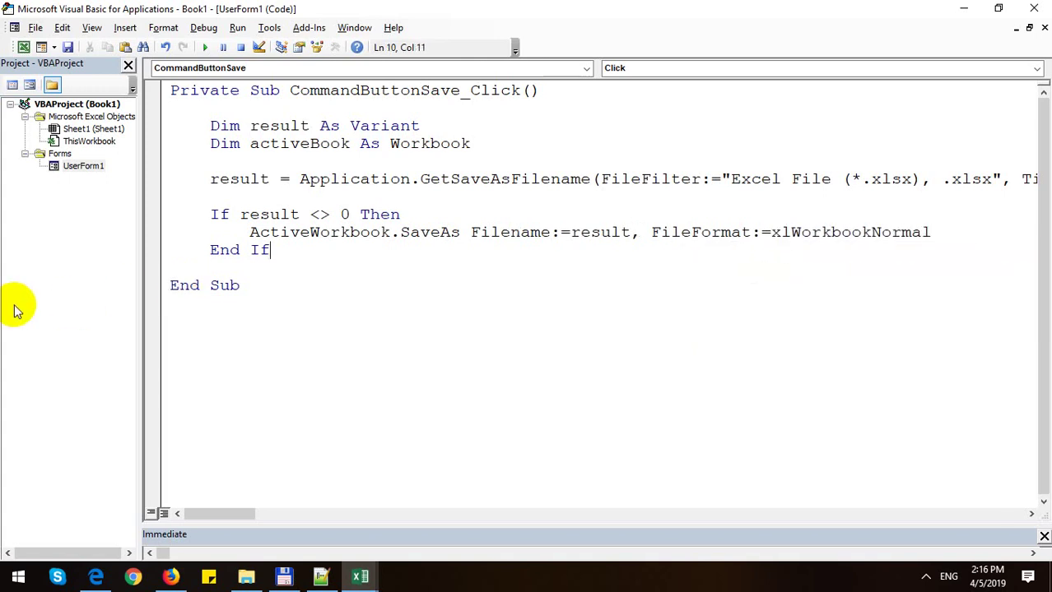
Step: Add a MsgBox ("Done") line below the SaveAs statement
{"action": "left_click", "coordinate": [418, 232]}
{"action": "left_click", "coordinate": [930, 236]}
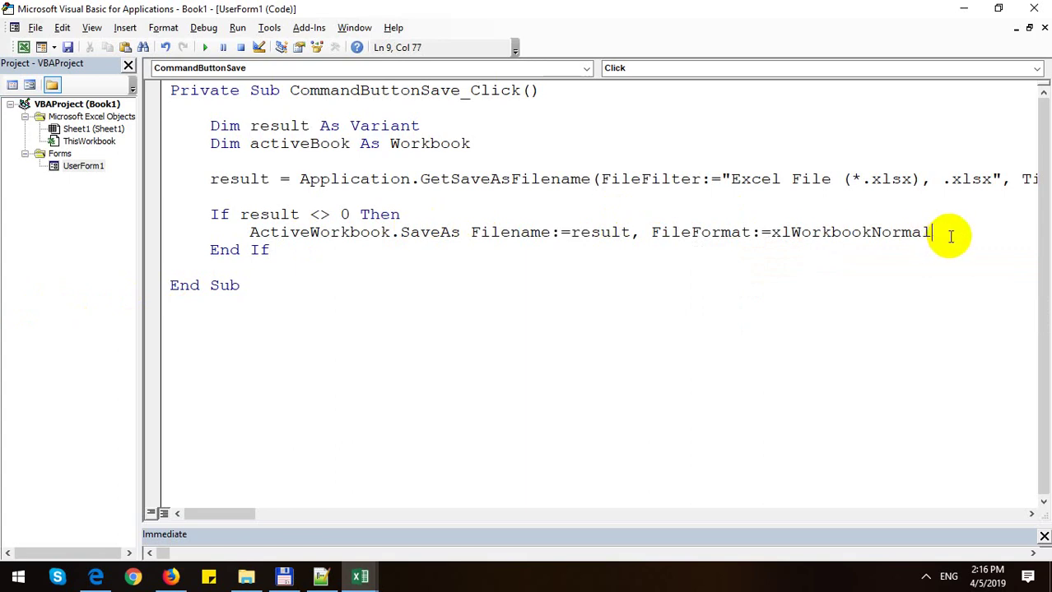
{"action": "key", "text": "Return"}
{"action": "type", "text": "Ms"}
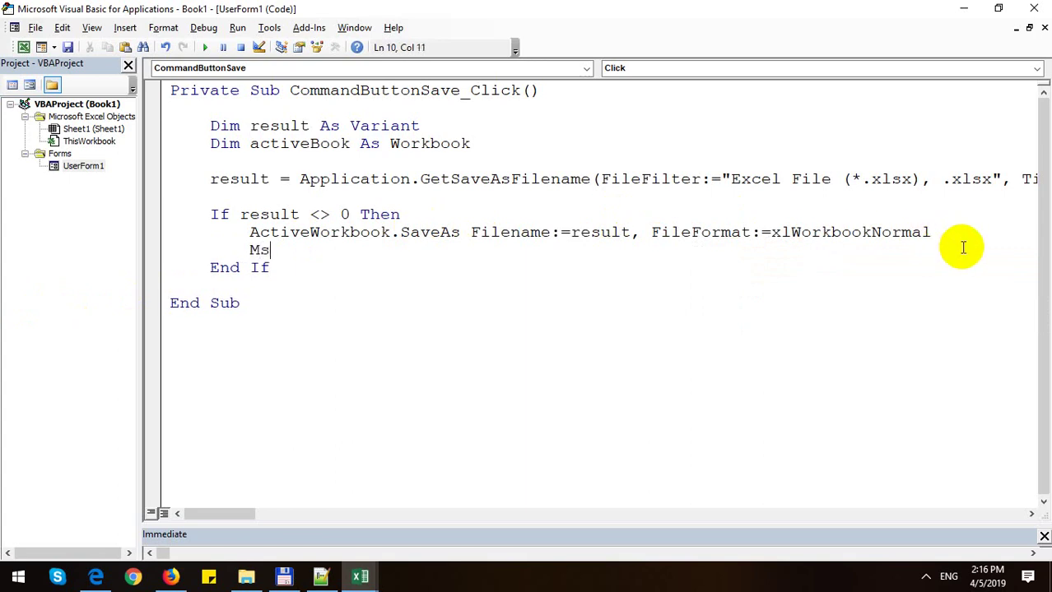
{"action": "key", "text": "ctrl+space"}
{"action": "key", "text": "Down"}
{"action": "key", "text": "Tab"}
{"action": "type", "text": "("}
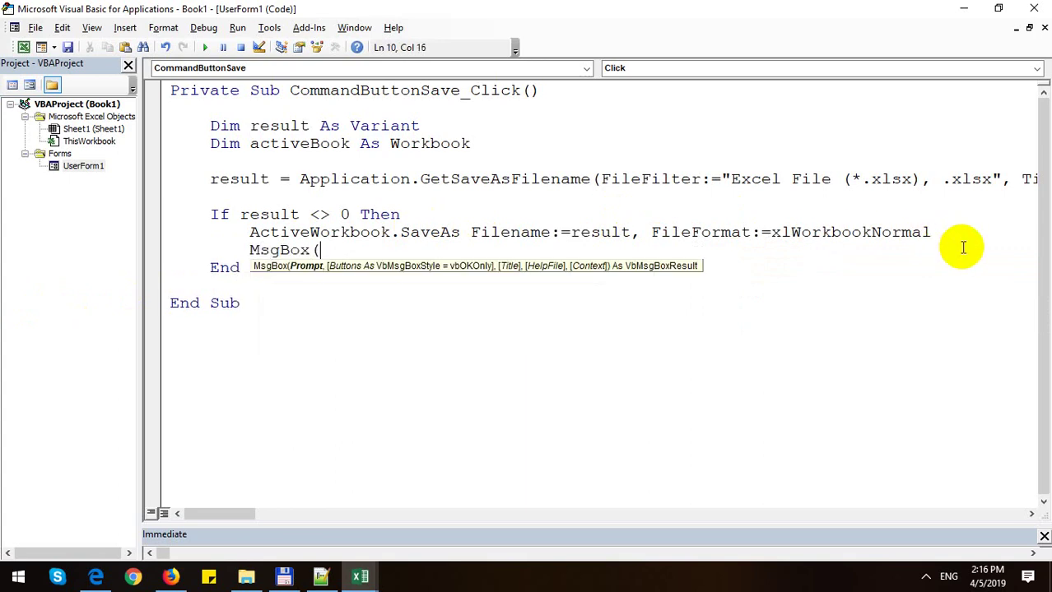
{"action": "type", "text": ")"}
{"action": "key", "text": "Left"}
{"action": "type", "text": "\"\""}
{"action": "key", "text": "Left"}
{"action": "type", "text": "Done"}
{"action": "key", "text": "Down"}
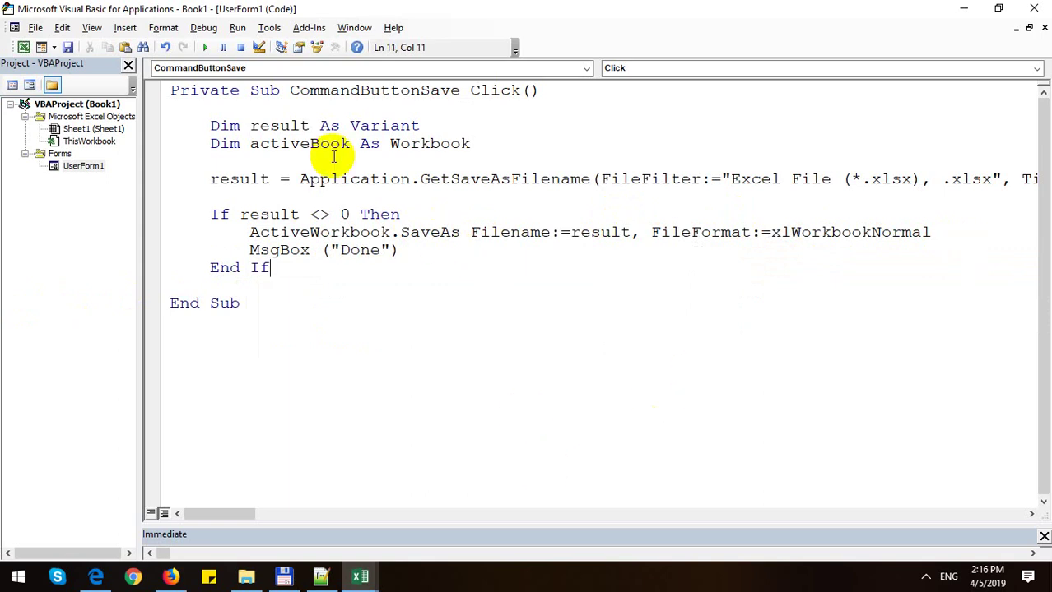
Step: Run the UserForm and press its Save button to get the file picker
{"action": "left_click", "coordinate": [206, 47]}
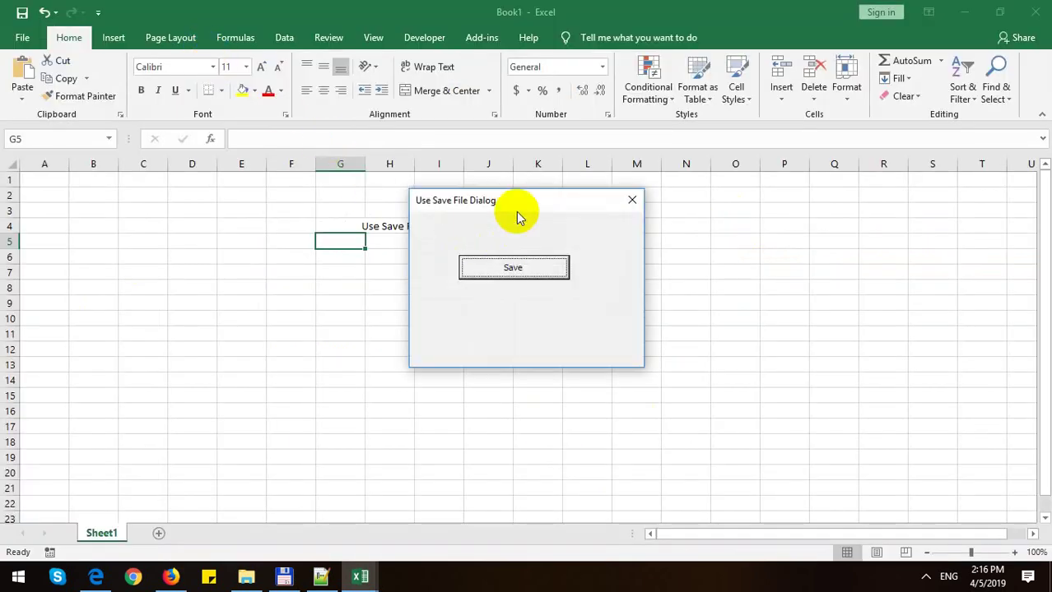
{"action": "left_click_drag", "start_coordinate": [520, 203], "coordinate": [744, 202]}
{"action": "left_click", "coordinate": [740, 269]}
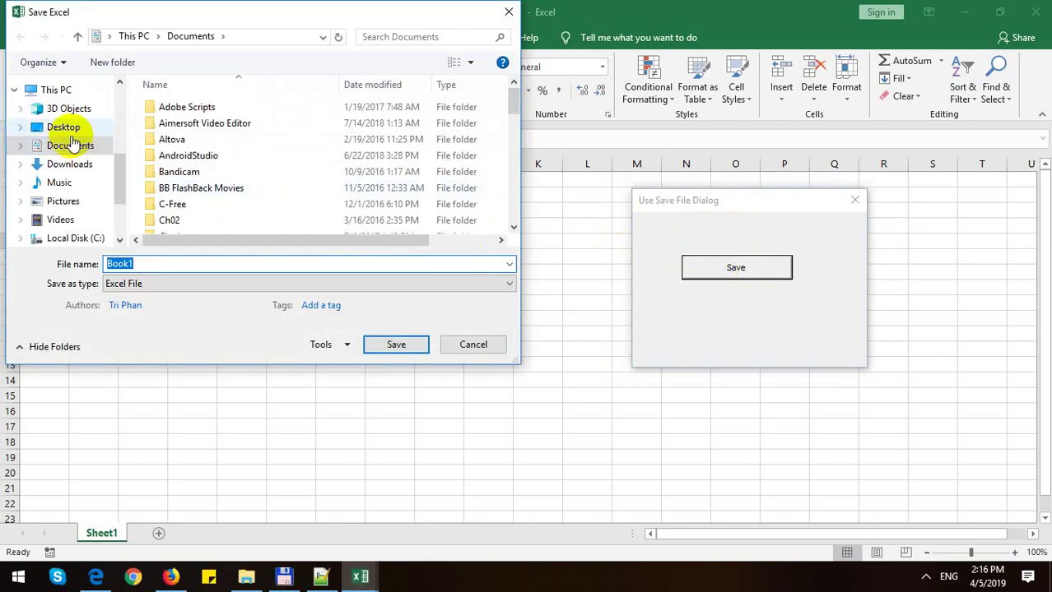
Step: Save the workbook to the Desktop as MyExcel, acknowledge Done, and close the form
{"action": "left_click", "coordinate": [70, 127]}
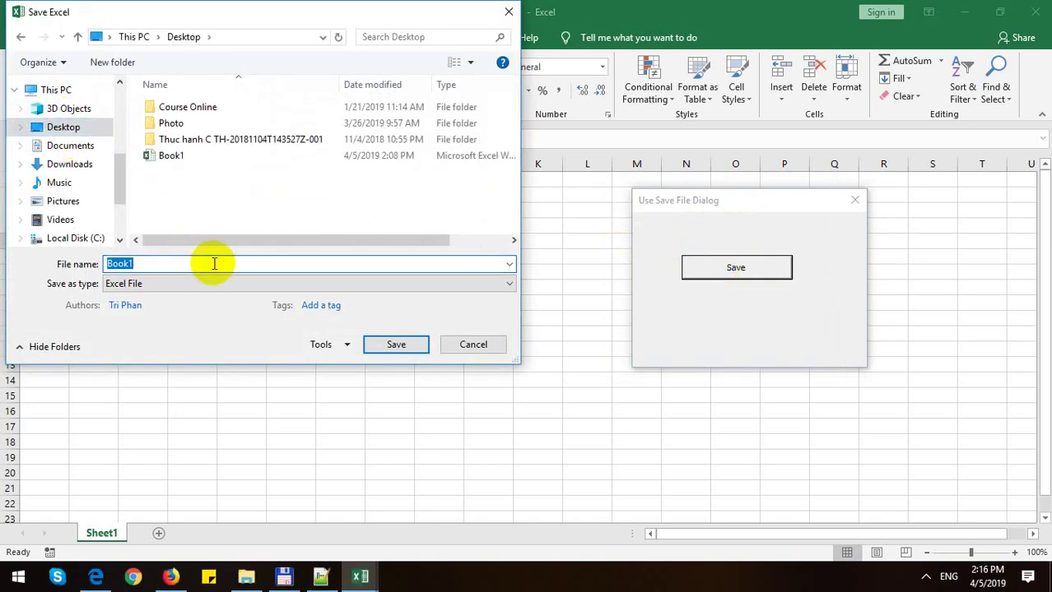
{"action": "type", "text": "MyExcel"}
{"action": "key", "text": "Return"}
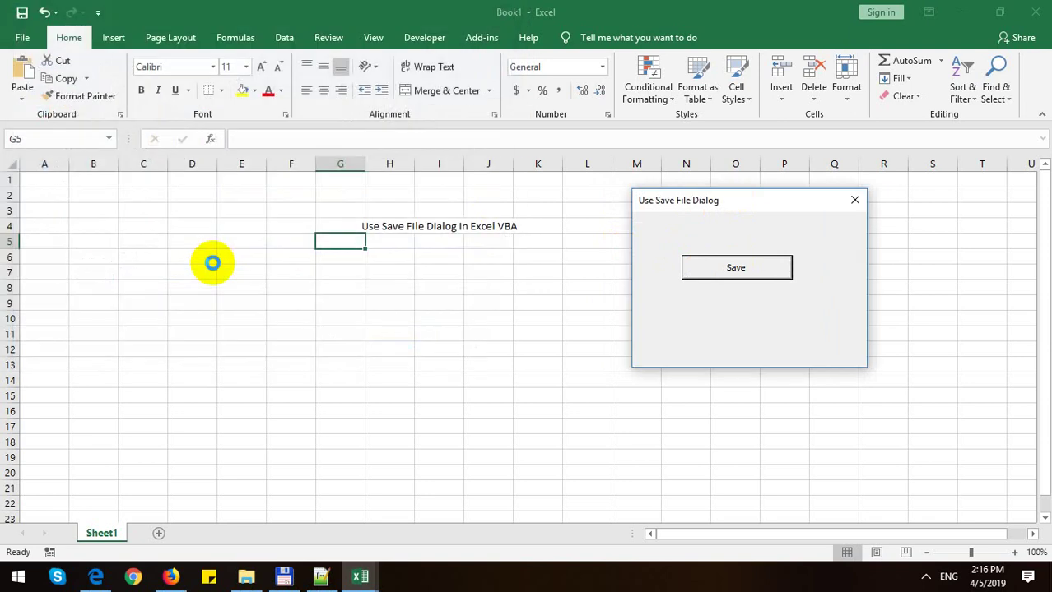
{"action": "left_click", "coordinate": [539, 333]}
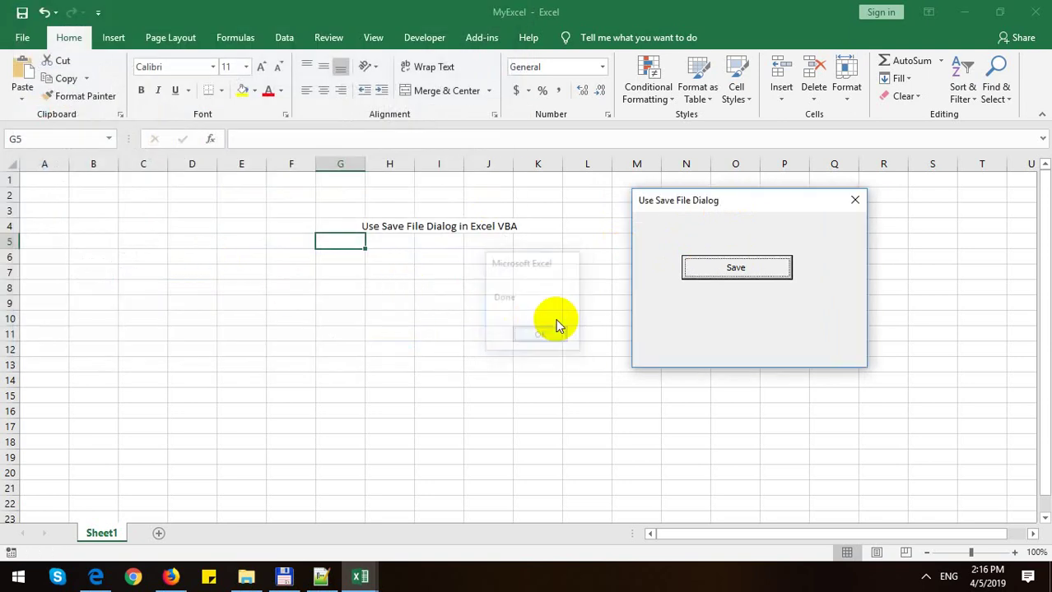
{"action": "left_click", "coordinate": [854, 200]}
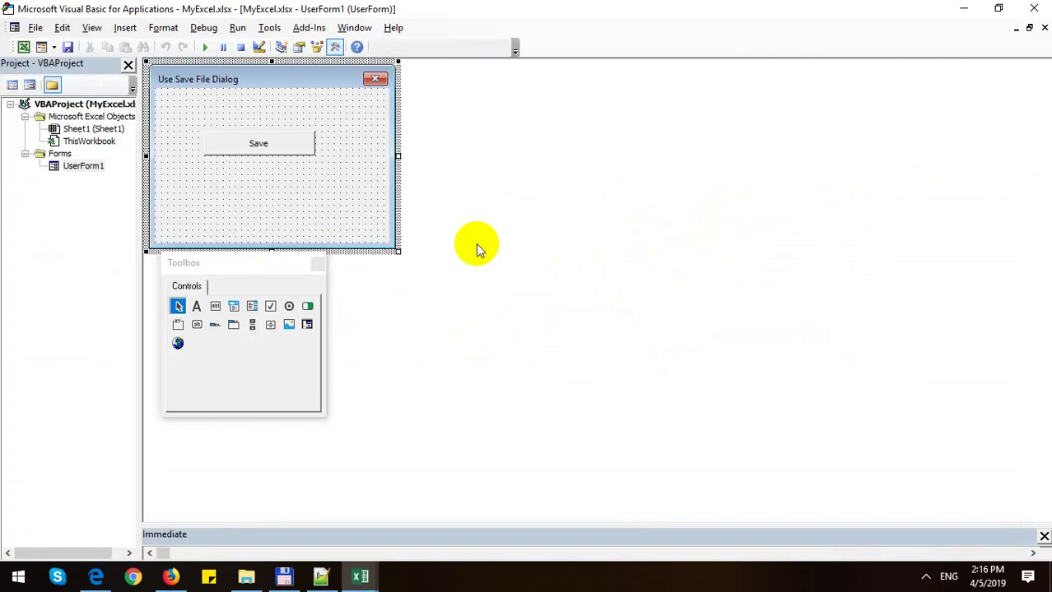
Step: Open MyExcel from the desktop and view its code in the Visual Basic editor
{"action": "key", "text": "super+d"}
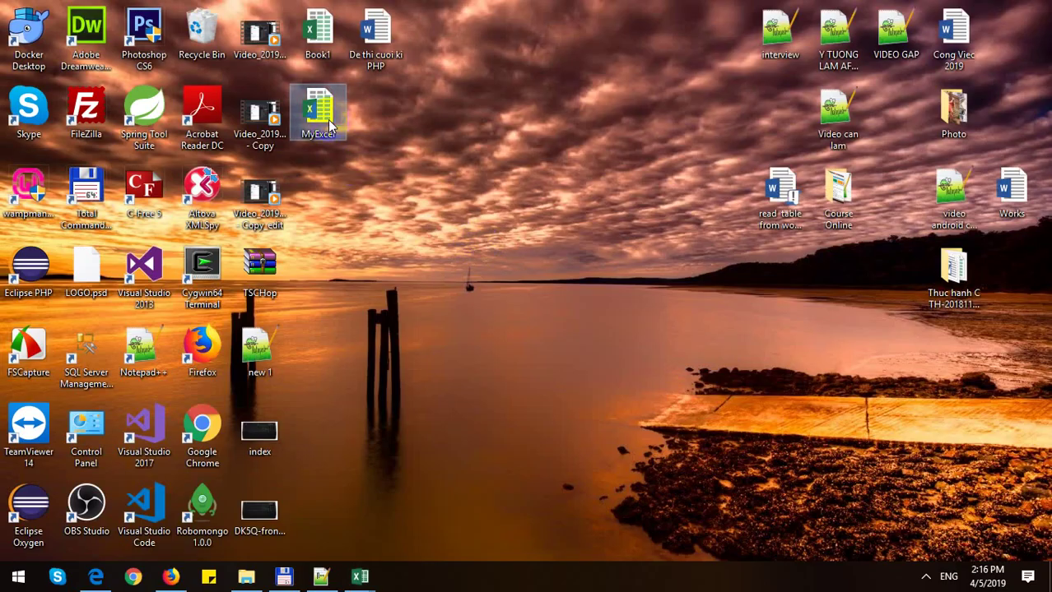
{"action": "double_click", "coordinate": [330, 124]}
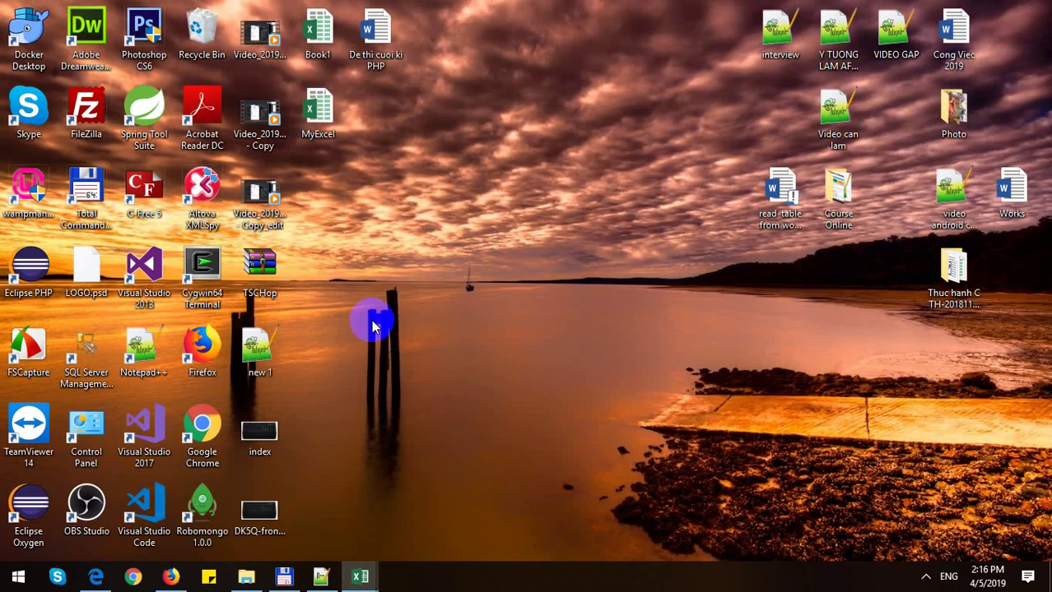
{"action": "mouse_move", "coordinate": [359, 575]}
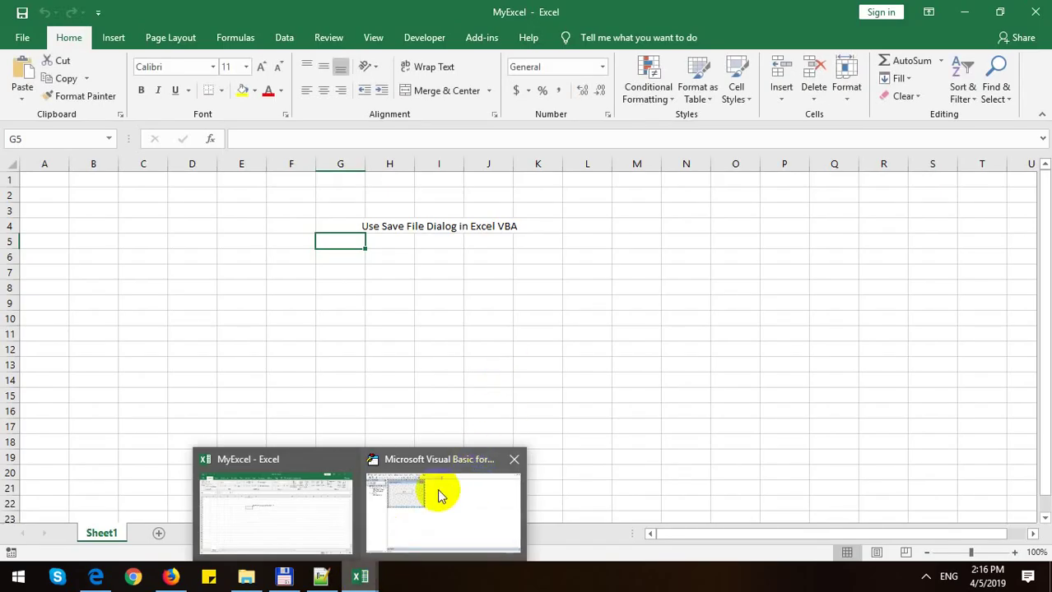
{"action": "left_click", "coordinate": [390, 288]}
{"action": "left_click", "coordinate": [436, 229]}
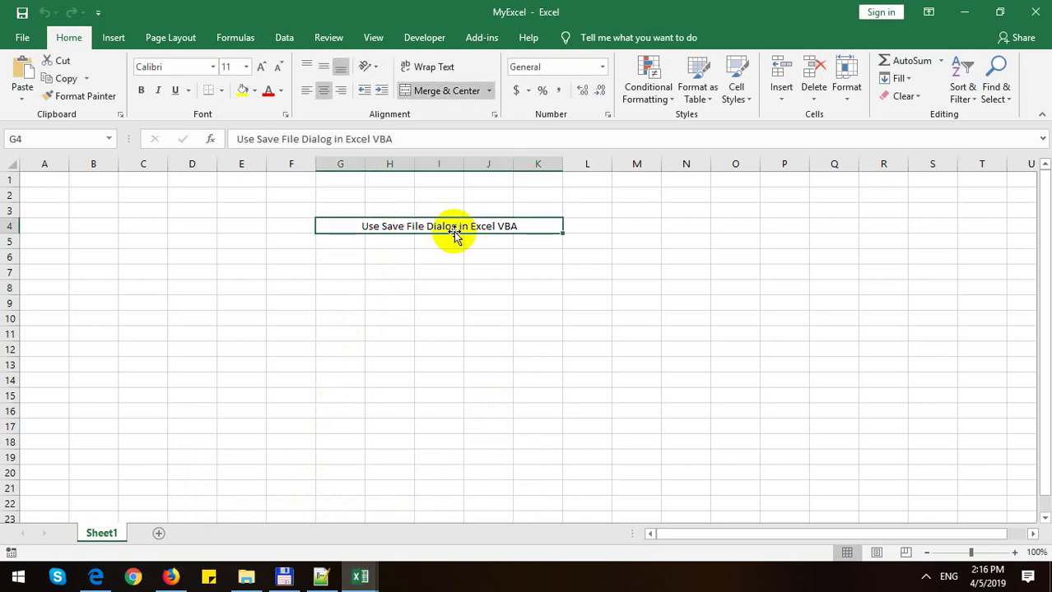
{"action": "left_click", "coordinate": [424, 38]}
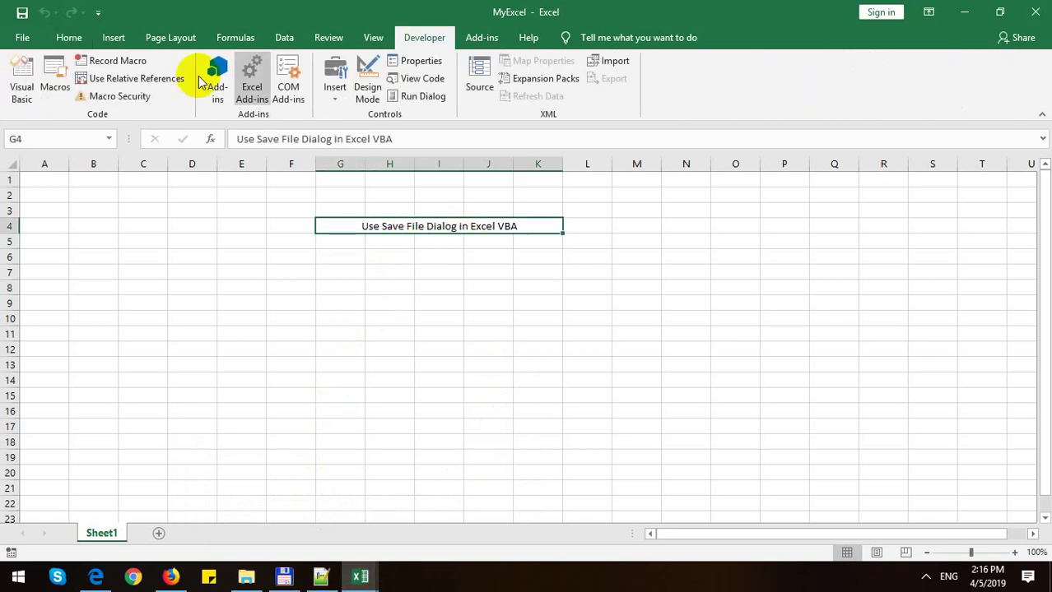
{"action": "left_click", "coordinate": [23, 83]}
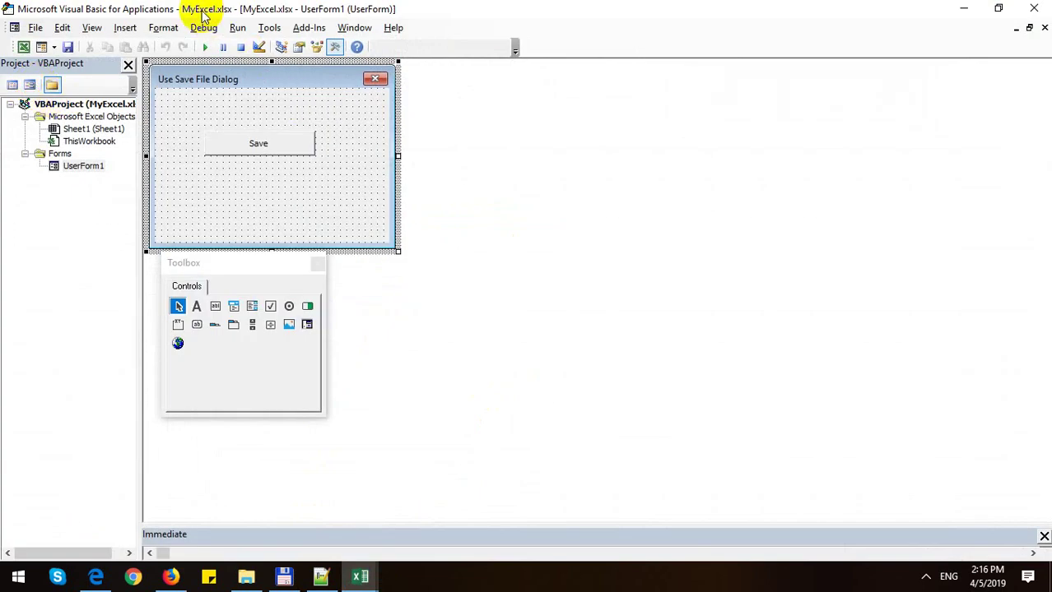
{"action": "left_click", "coordinate": [1034, 8]}
Step: Return to the MyExcel window and close Excel
{"action": "left_click", "coordinate": [586, 288]}
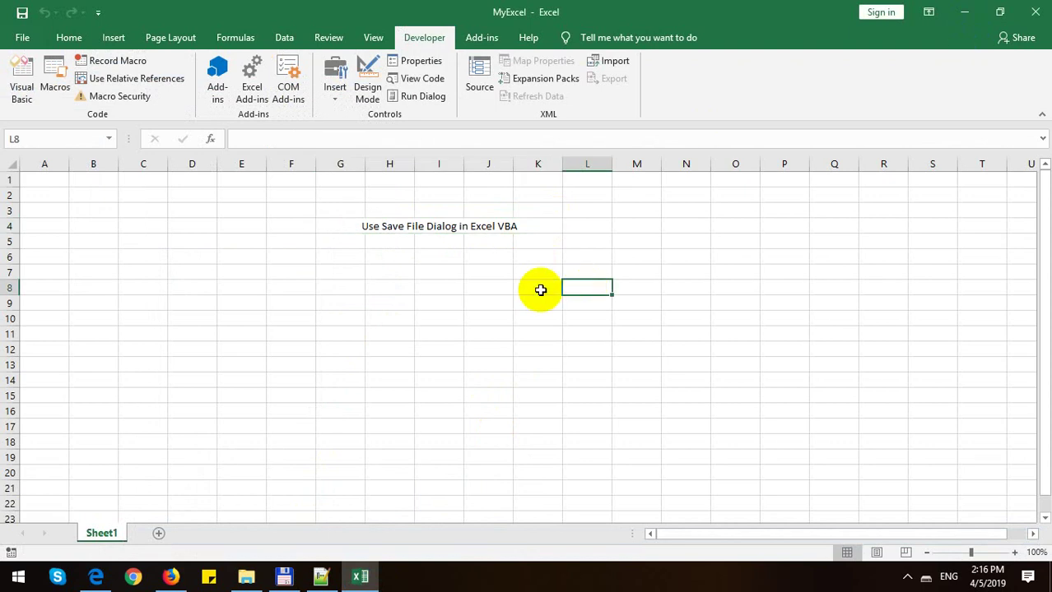
{"action": "key", "text": "super+d"}
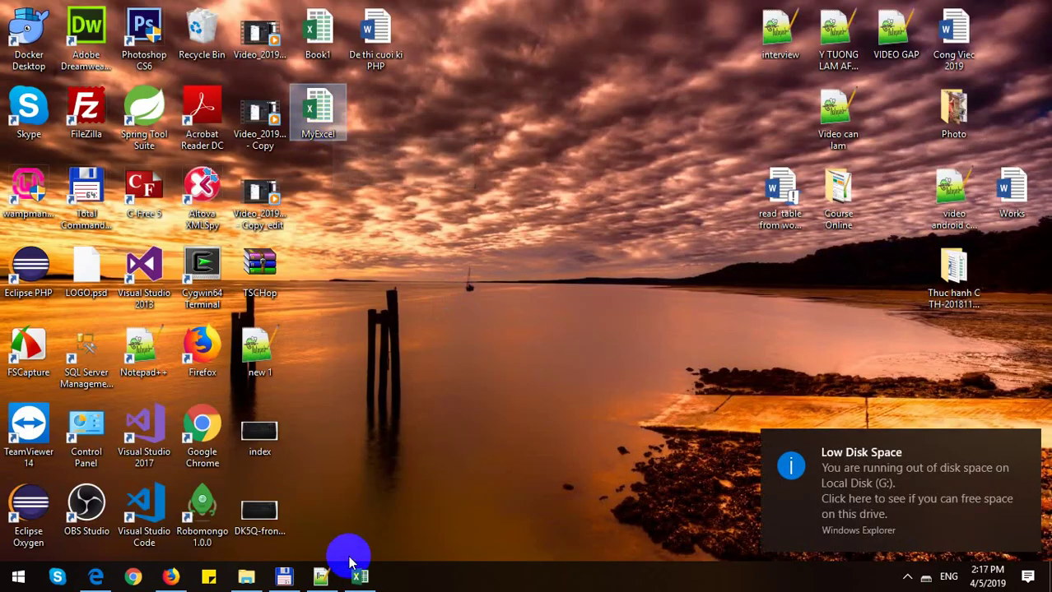
{"action": "left_click", "coordinate": [359, 574]}
{"action": "left_click", "coordinate": [530, 330]}
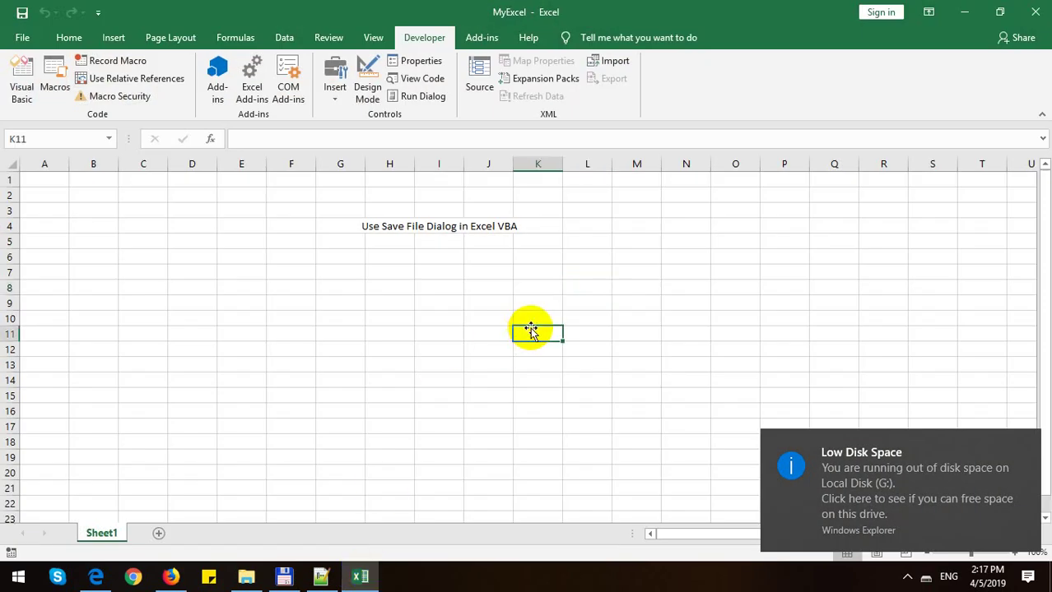
{"action": "left_click", "coordinate": [587, 252]}
{"action": "left_click", "coordinate": [1035, 11]}
Step: Open MyExcel from the desktop, dismiss the cannot-open error, and close Excel
{"action": "double_click", "coordinate": [312, 106]}
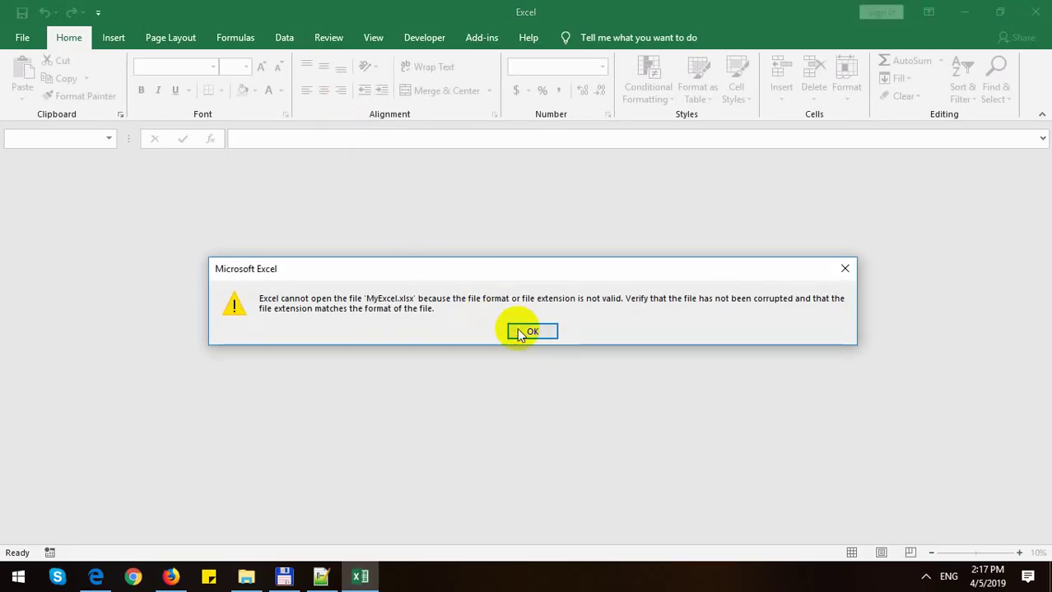
{"action": "left_click", "coordinate": [518, 332]}
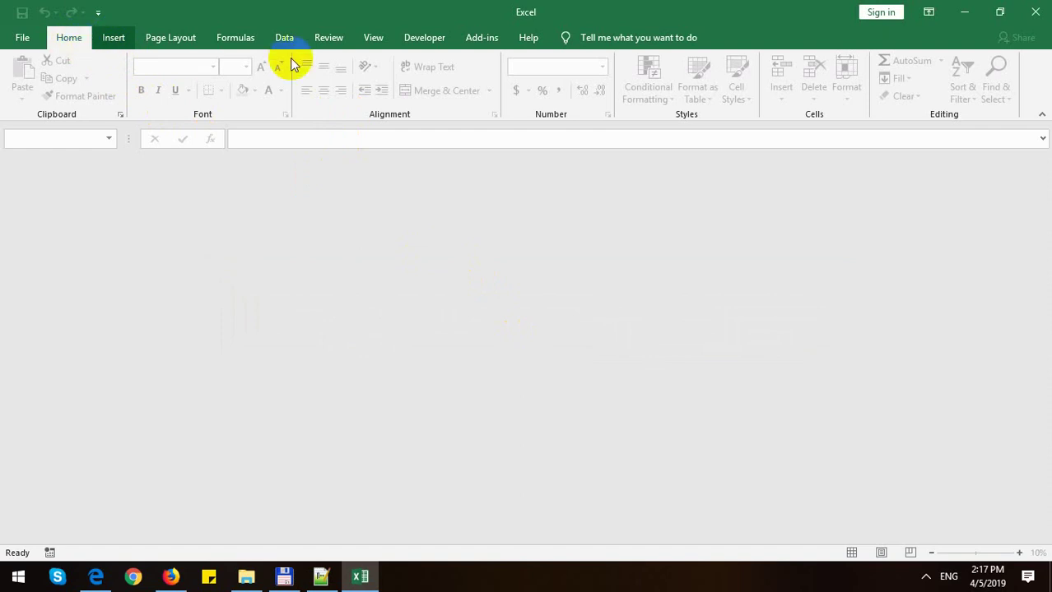
{"action": "scroll", "coordinate": [337, 65], "scroll_direction": "down", "scroll_amount": 1}
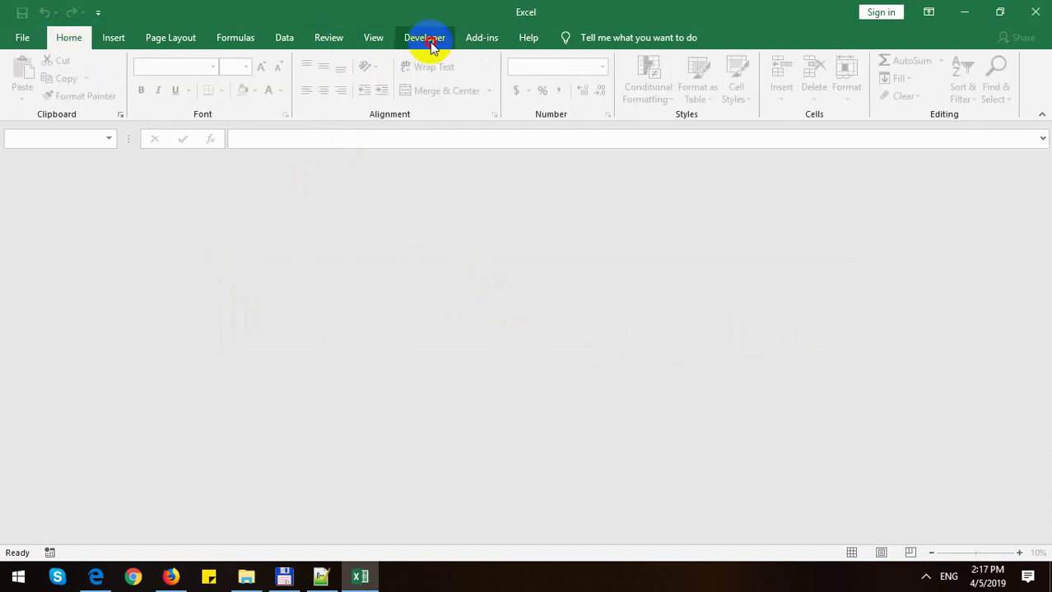
{"action": "left_click", "coordinate": [428, 40]}
{"action": "left_click", "coordinate": [1042, 10]}
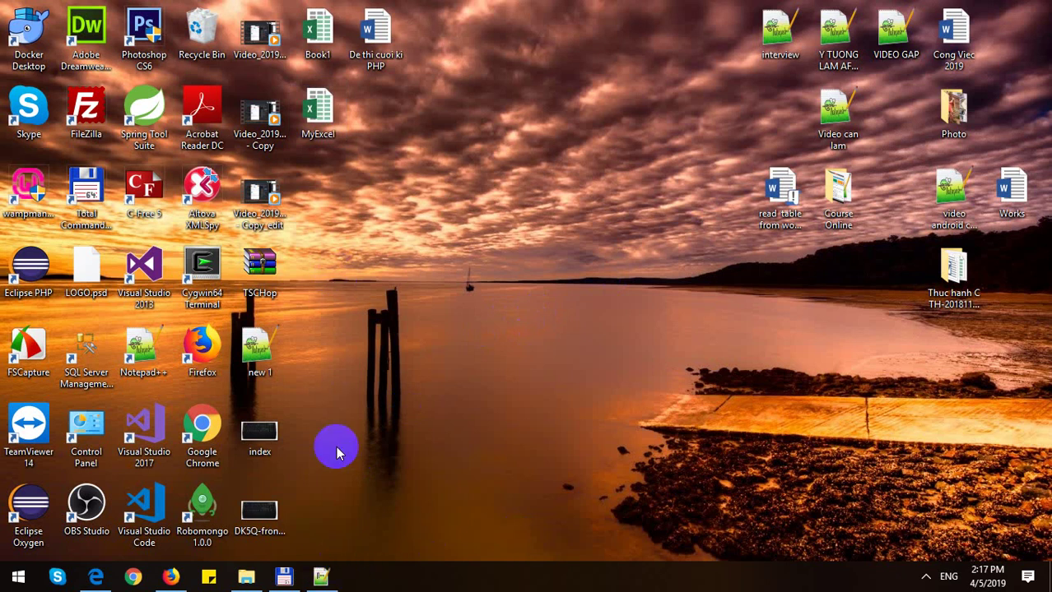
Step: Retry MyExcel, dismiss the invalid file format error, close Excel, and open the YouTube browser
{"action": "double_click", "coordinate": [336, 117]}
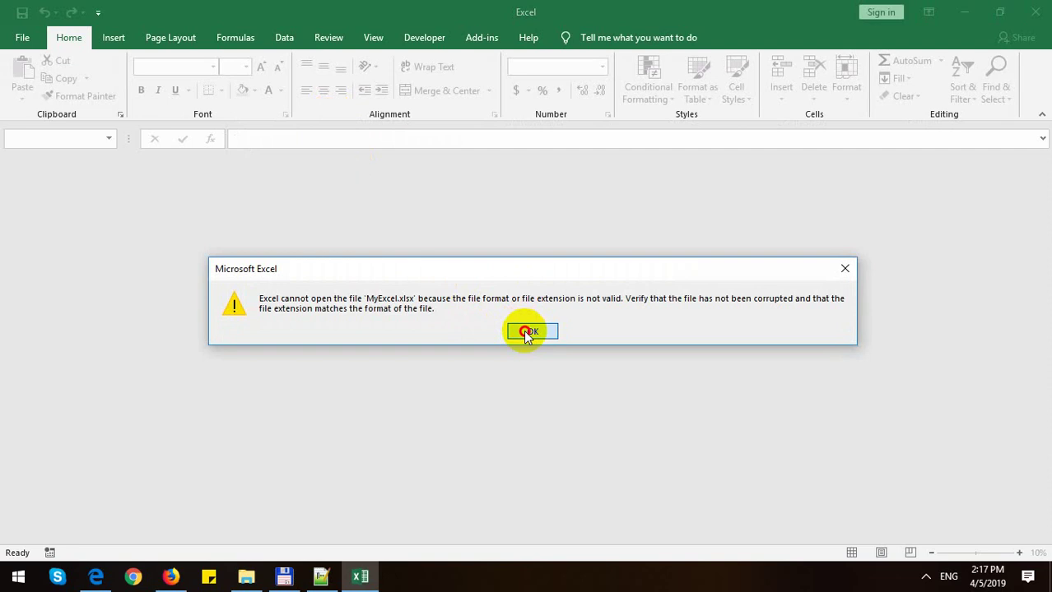
{"action": "left_click", "coordinate": [523, 330]}
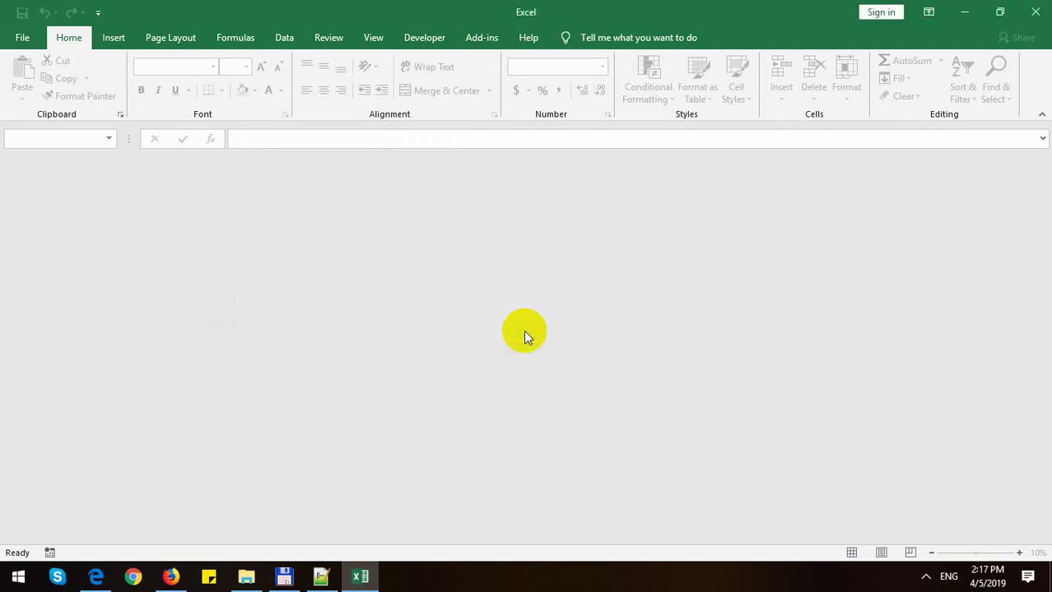
{"action": "left_click", "coordinate": [112, 39]}
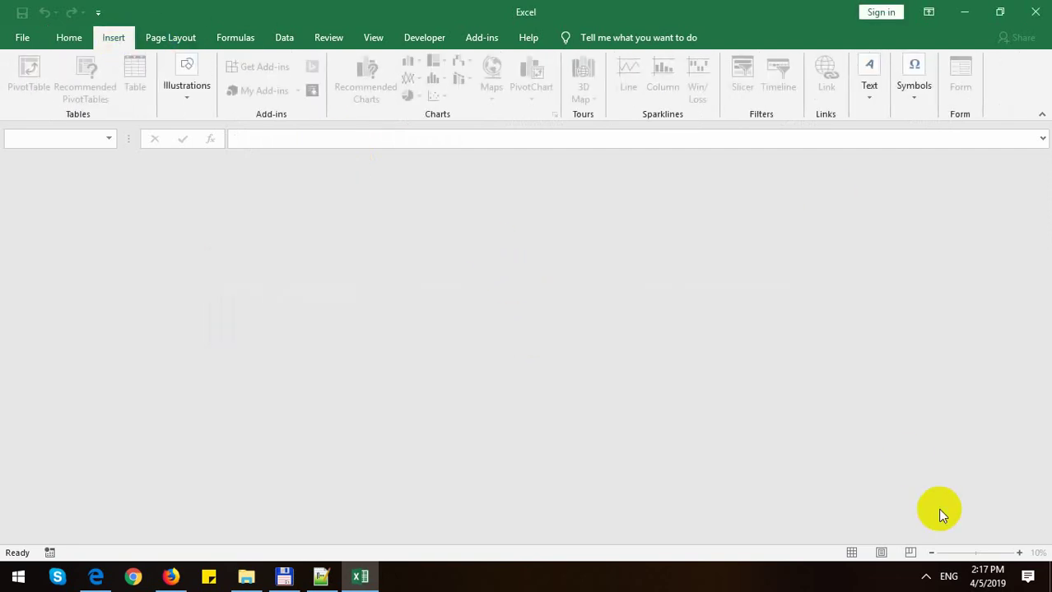
{"action": "left_click", "coordinate": [1034, 12]}
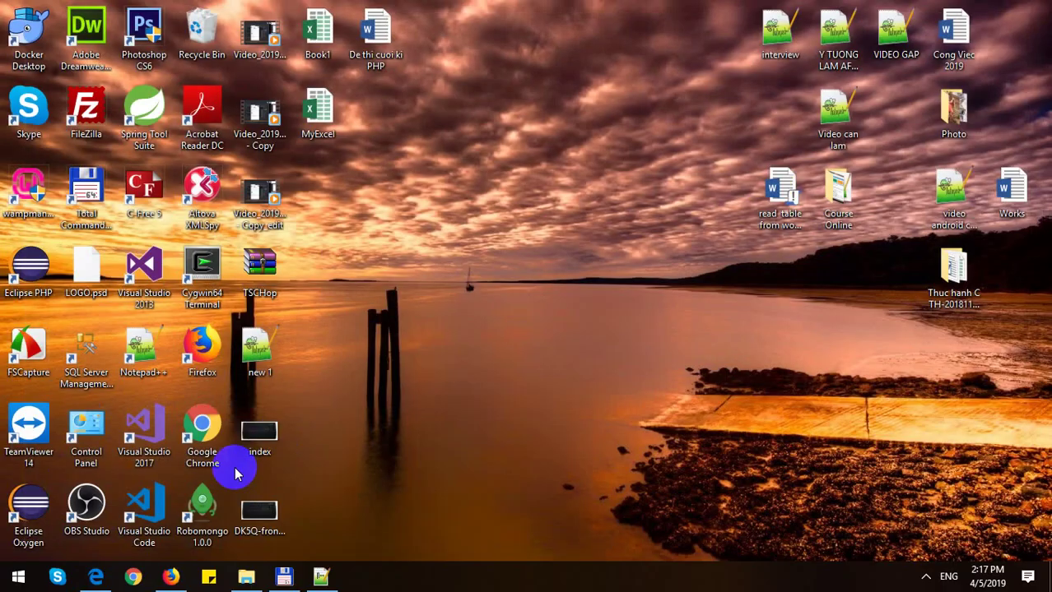
{"action": "left_click", "coordinate": [171, 577]}
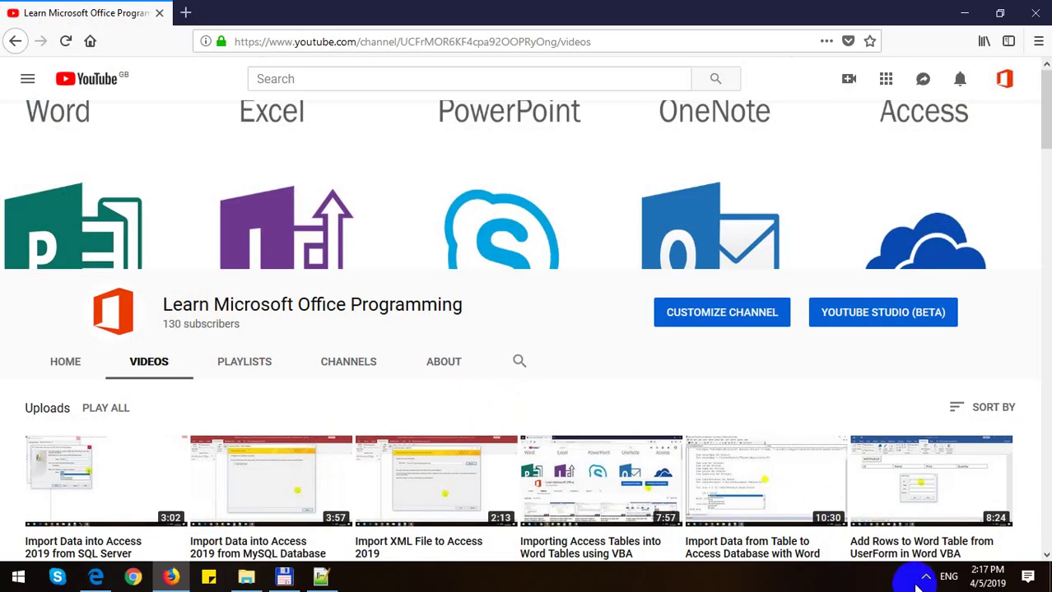